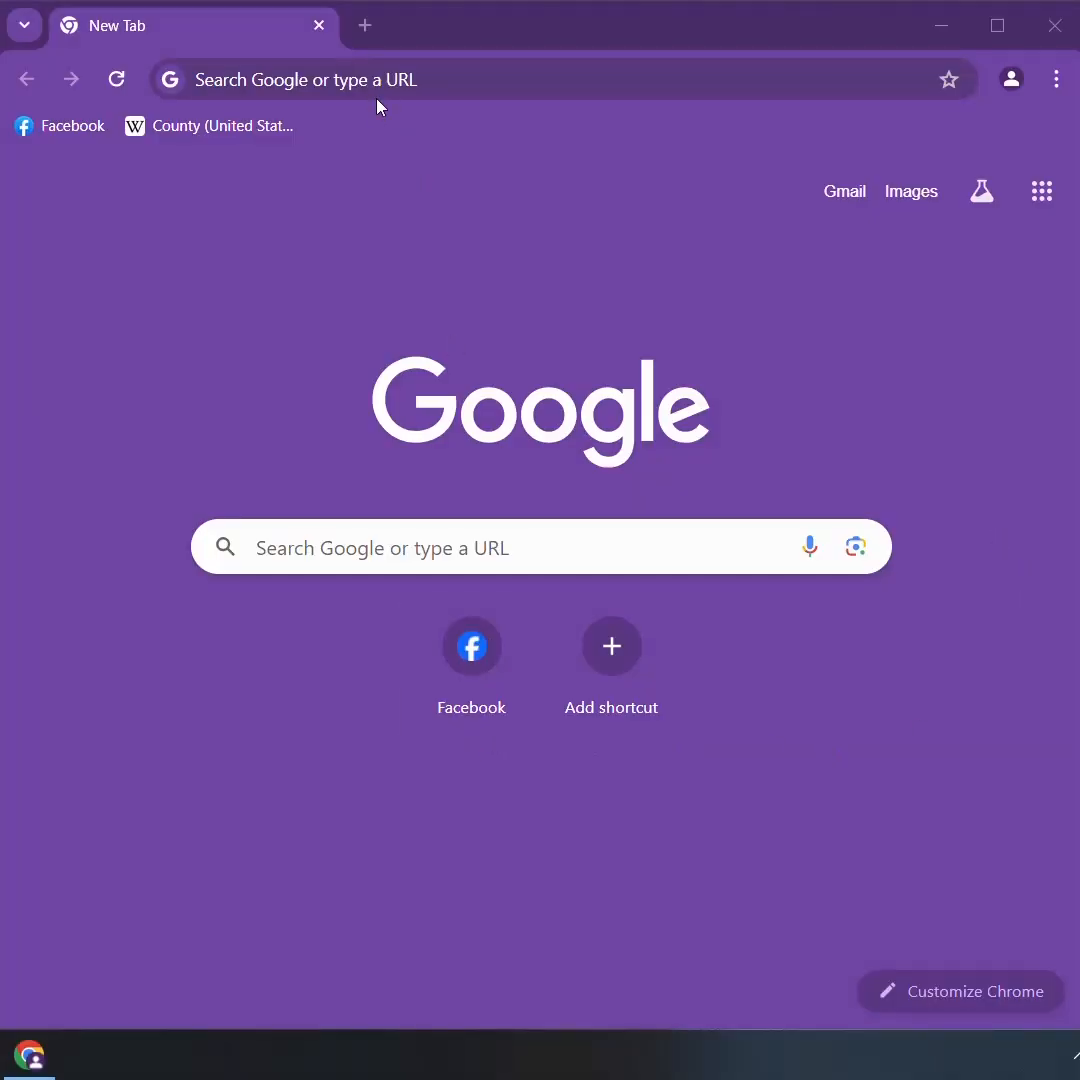
Open the router's login page at 192.168.1.1
left_click(343, 86)
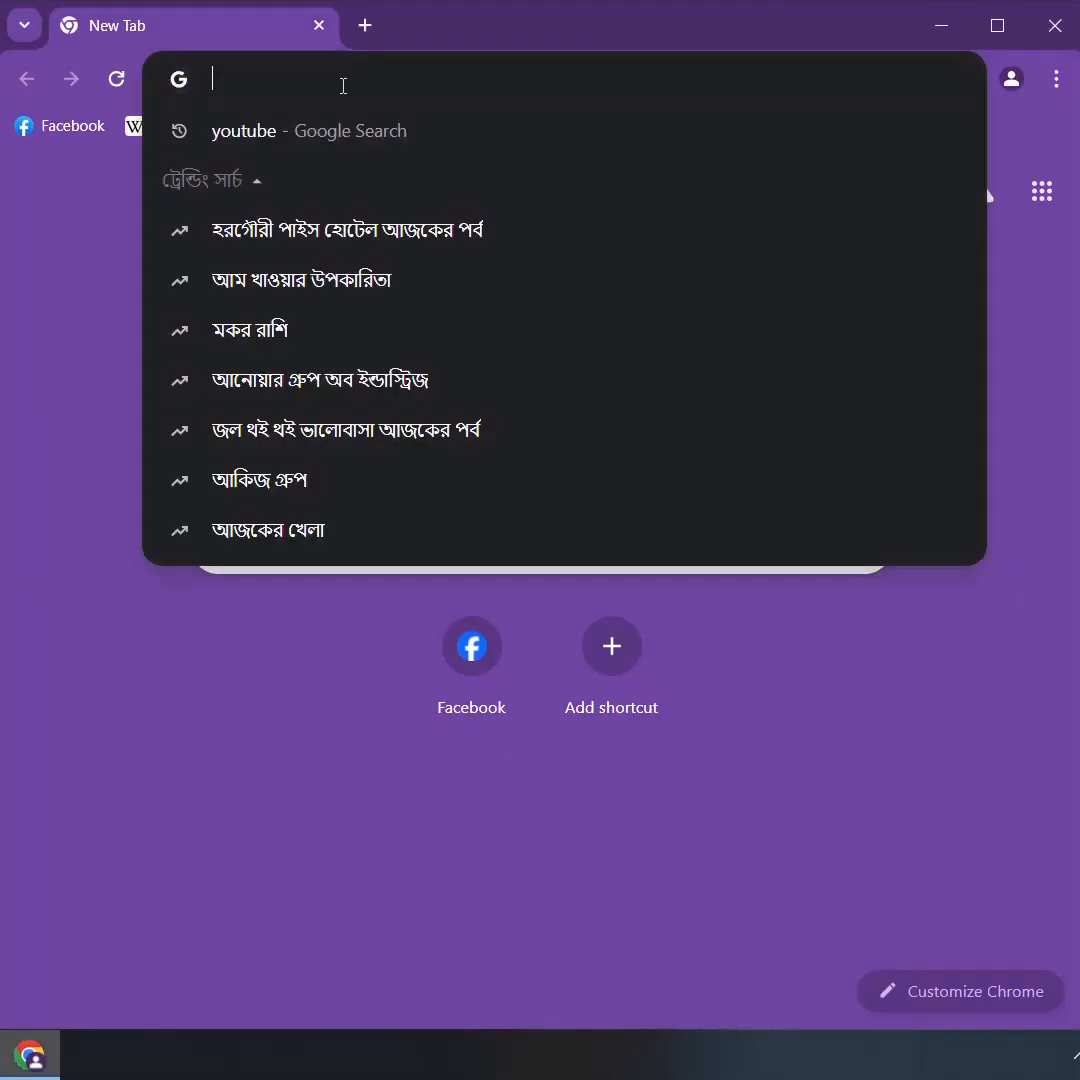
type("19")
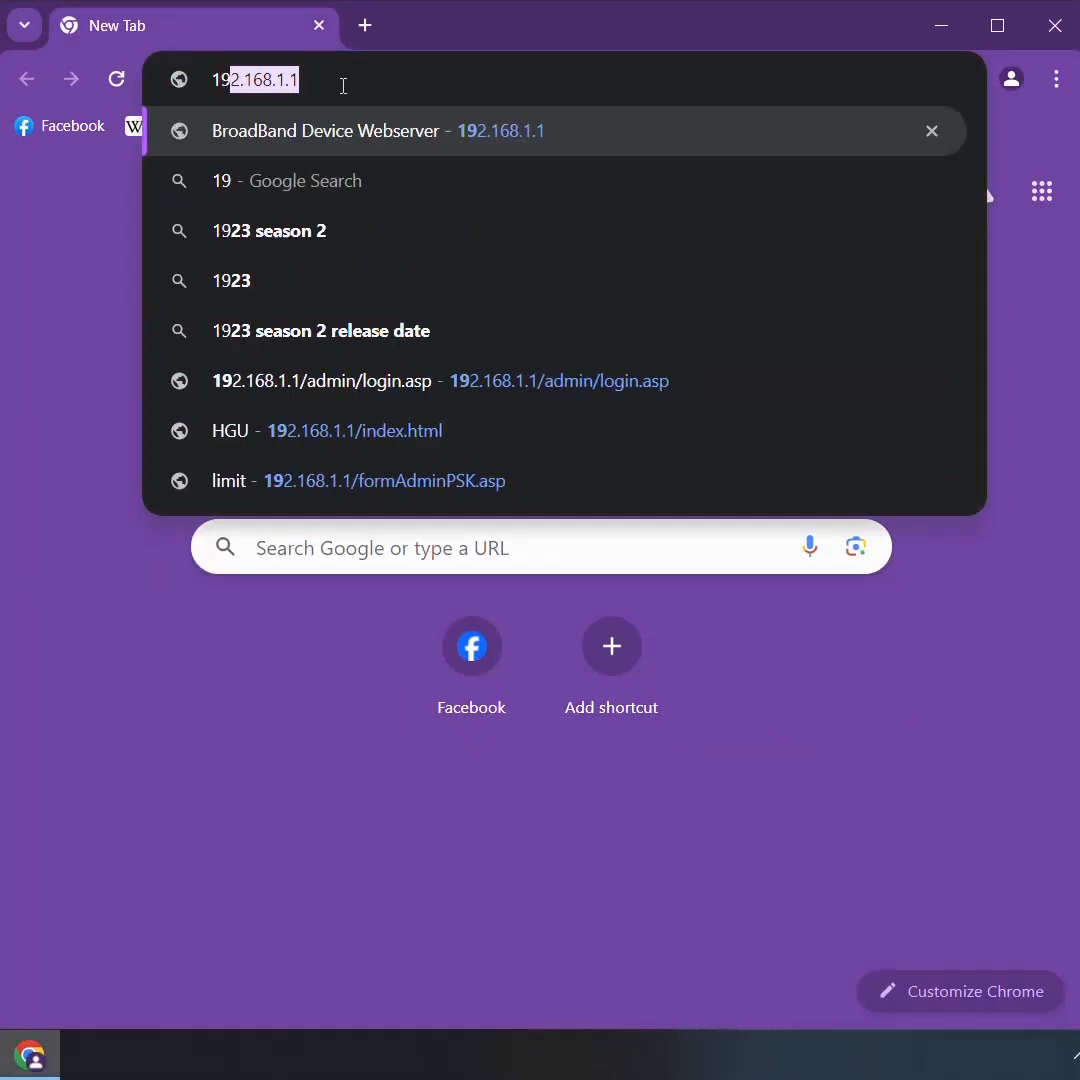
type("0.")
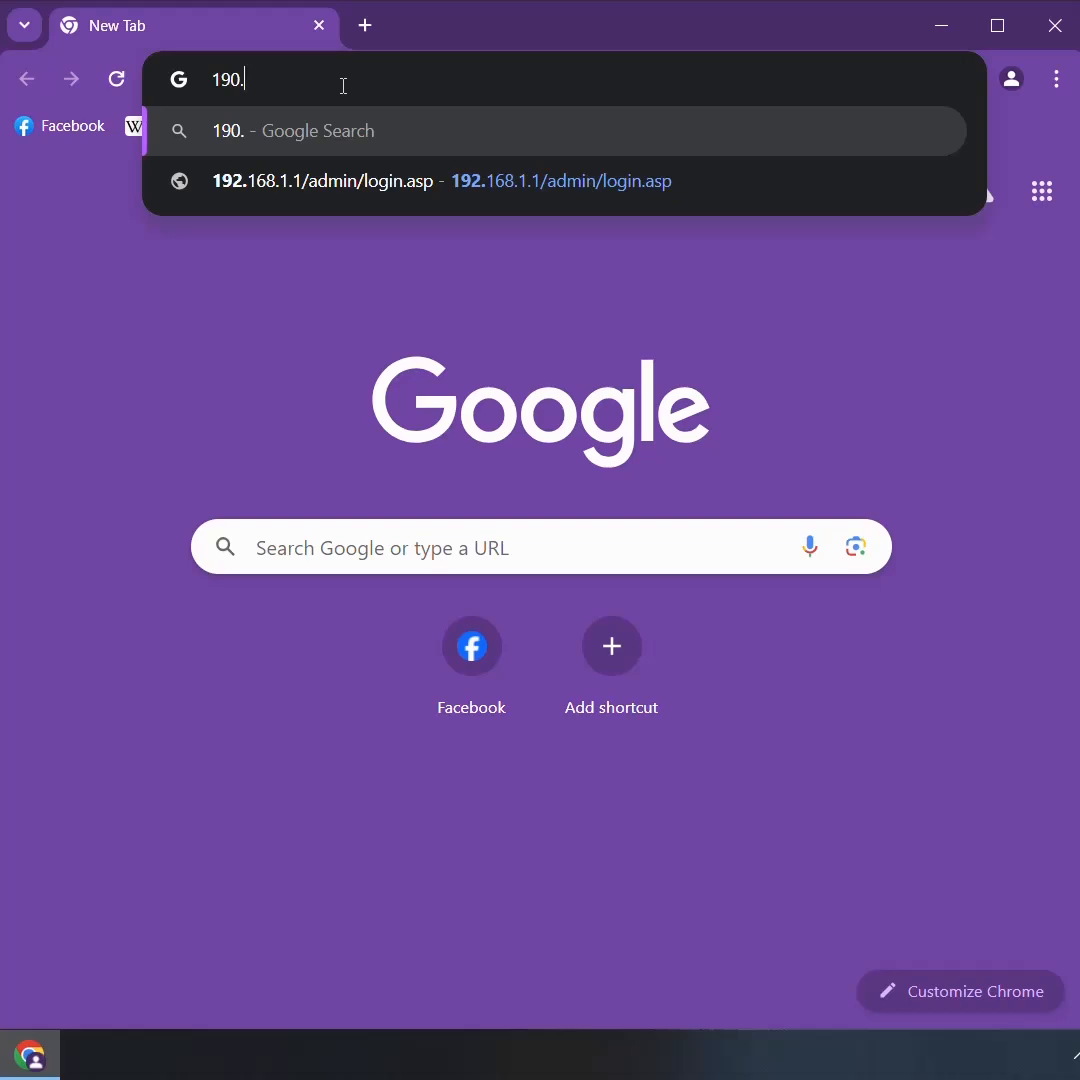
key("BackSpace")
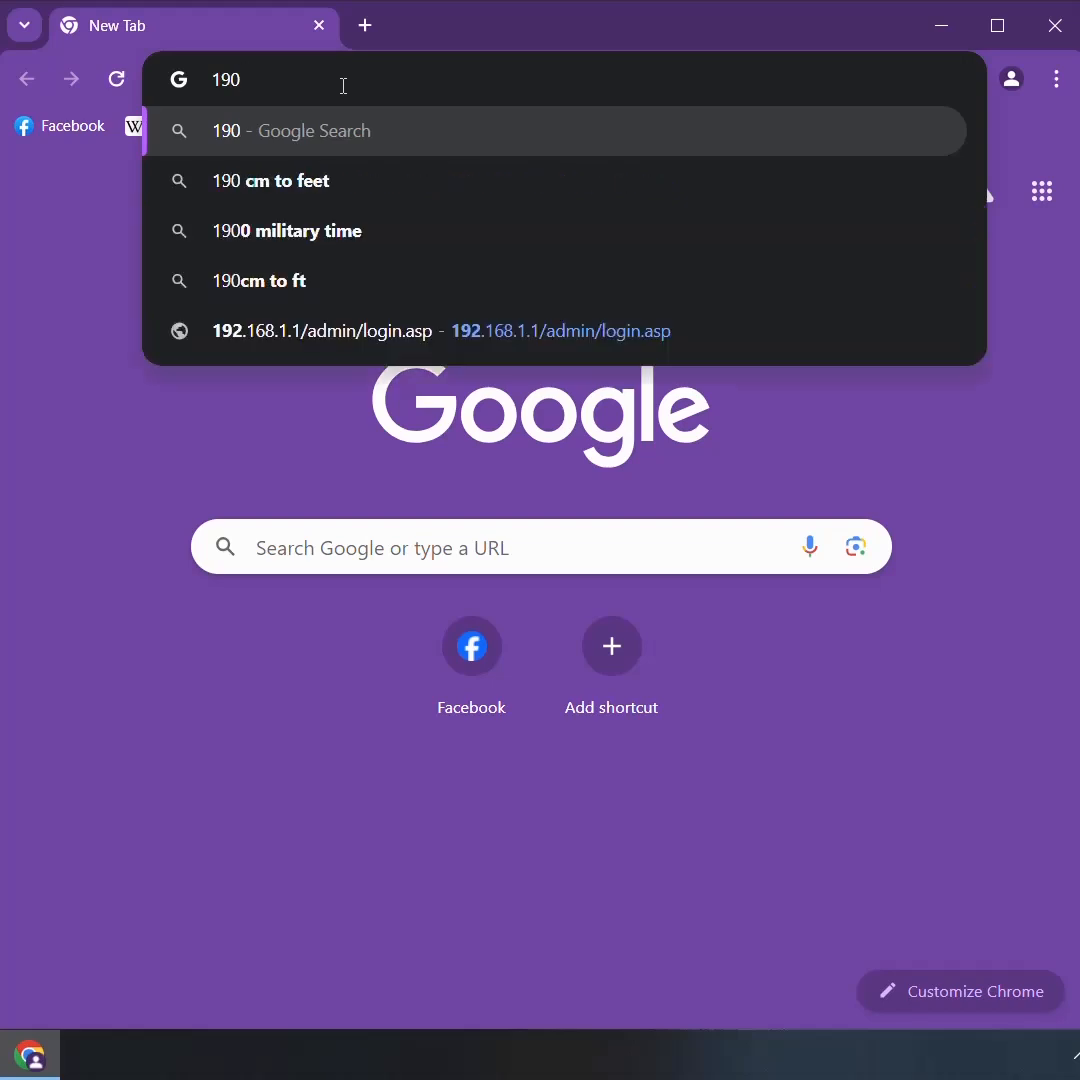
type("=")
key("BackSpace")
key("BackSpace")
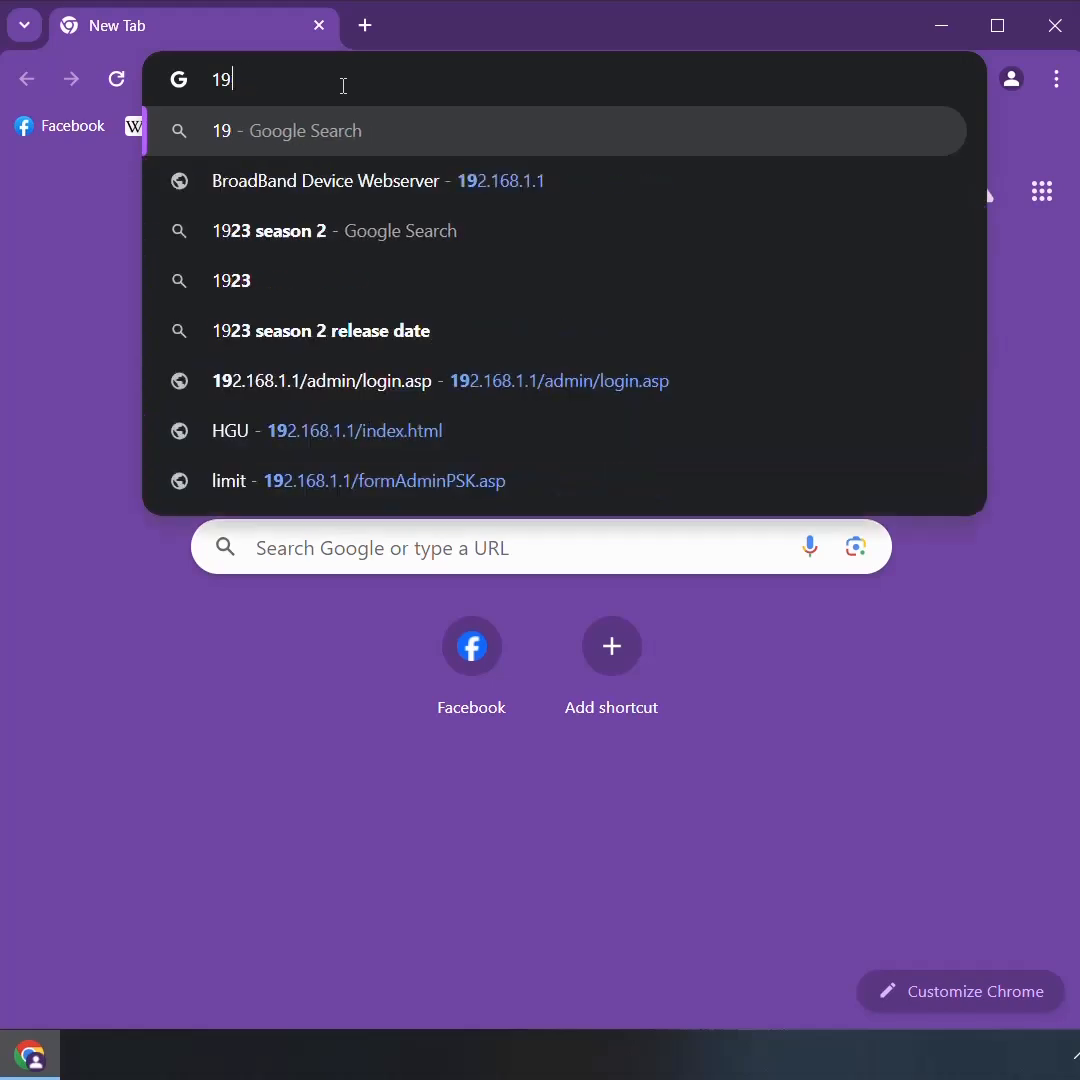
type("2.1")
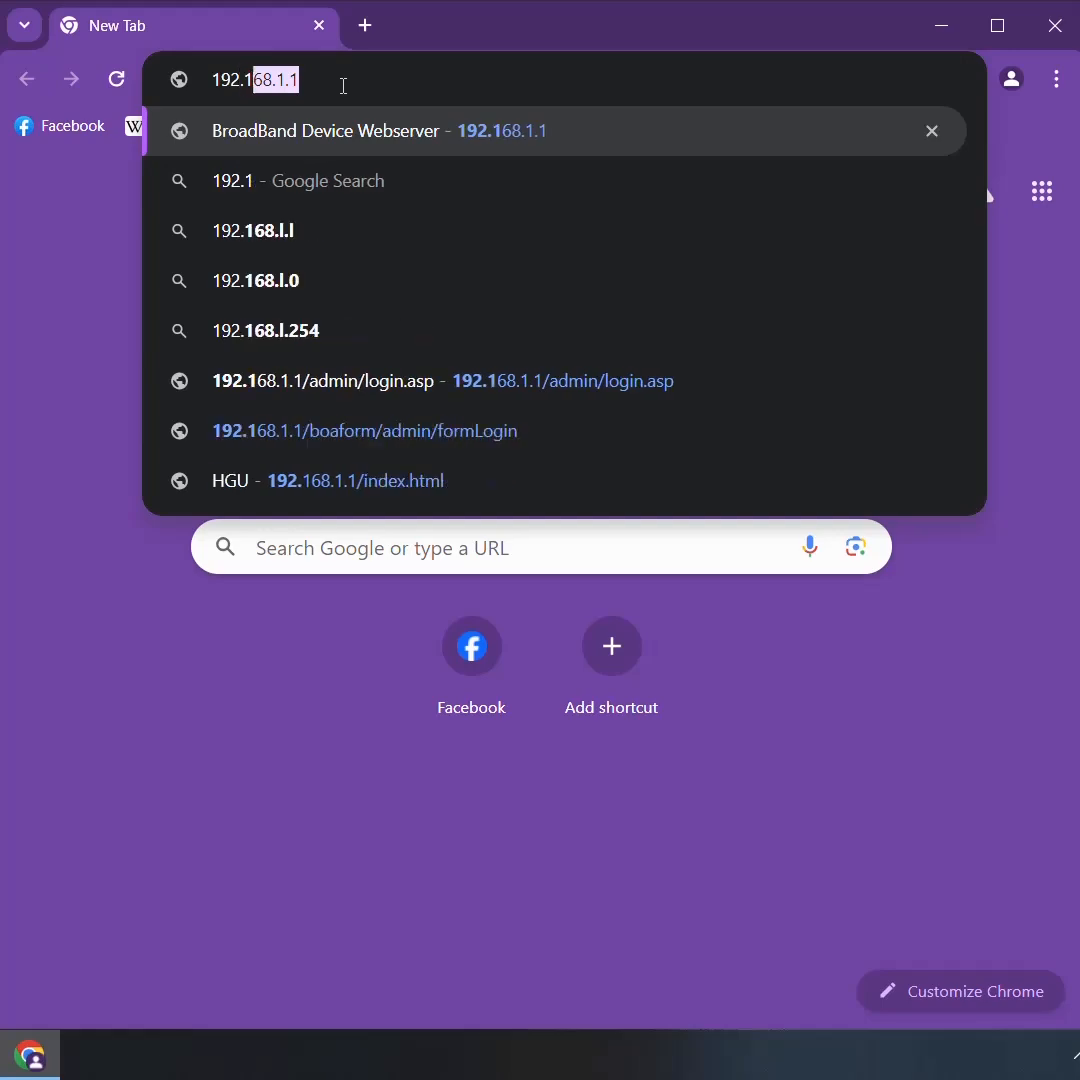
type("68.1.")
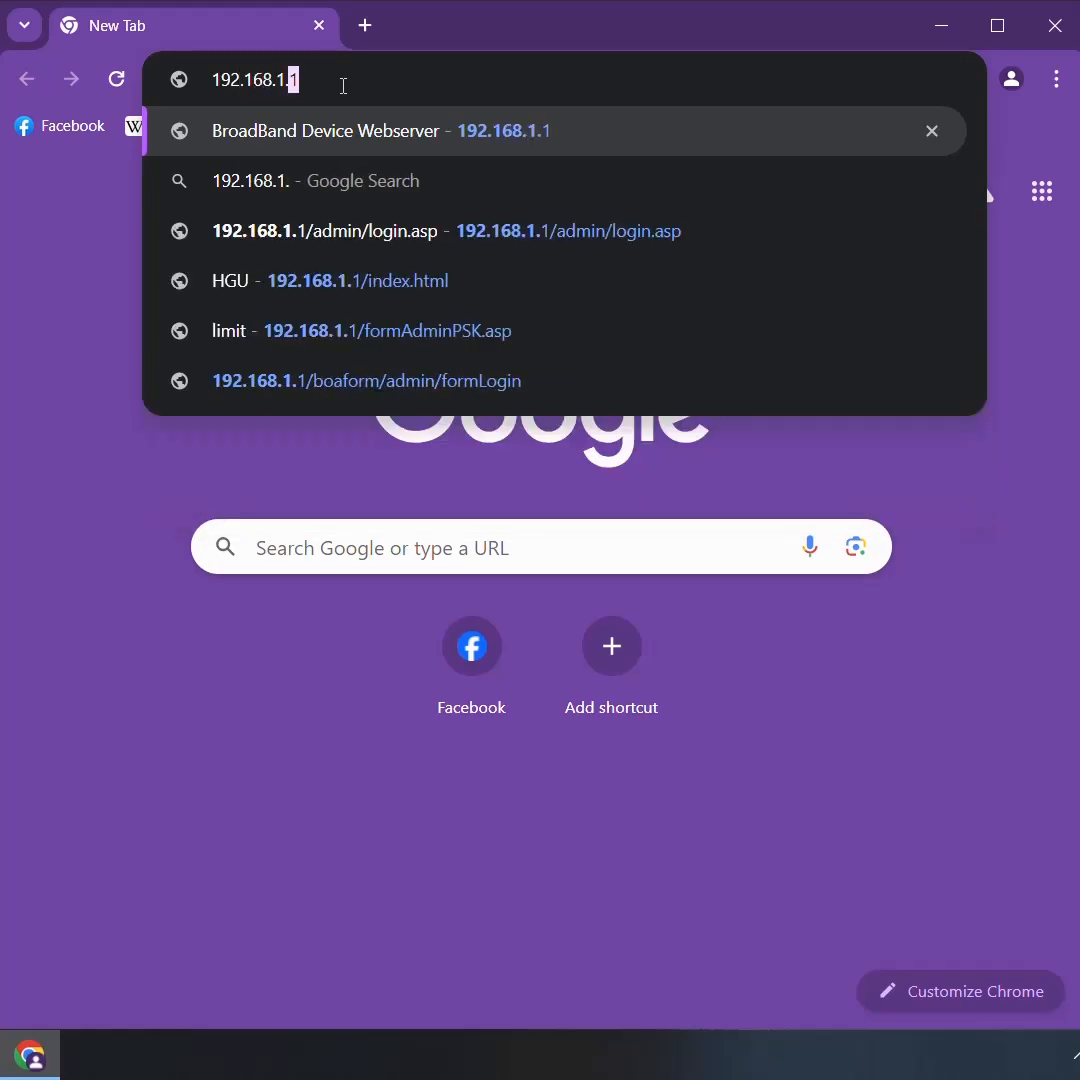
type("1")
key("Return")
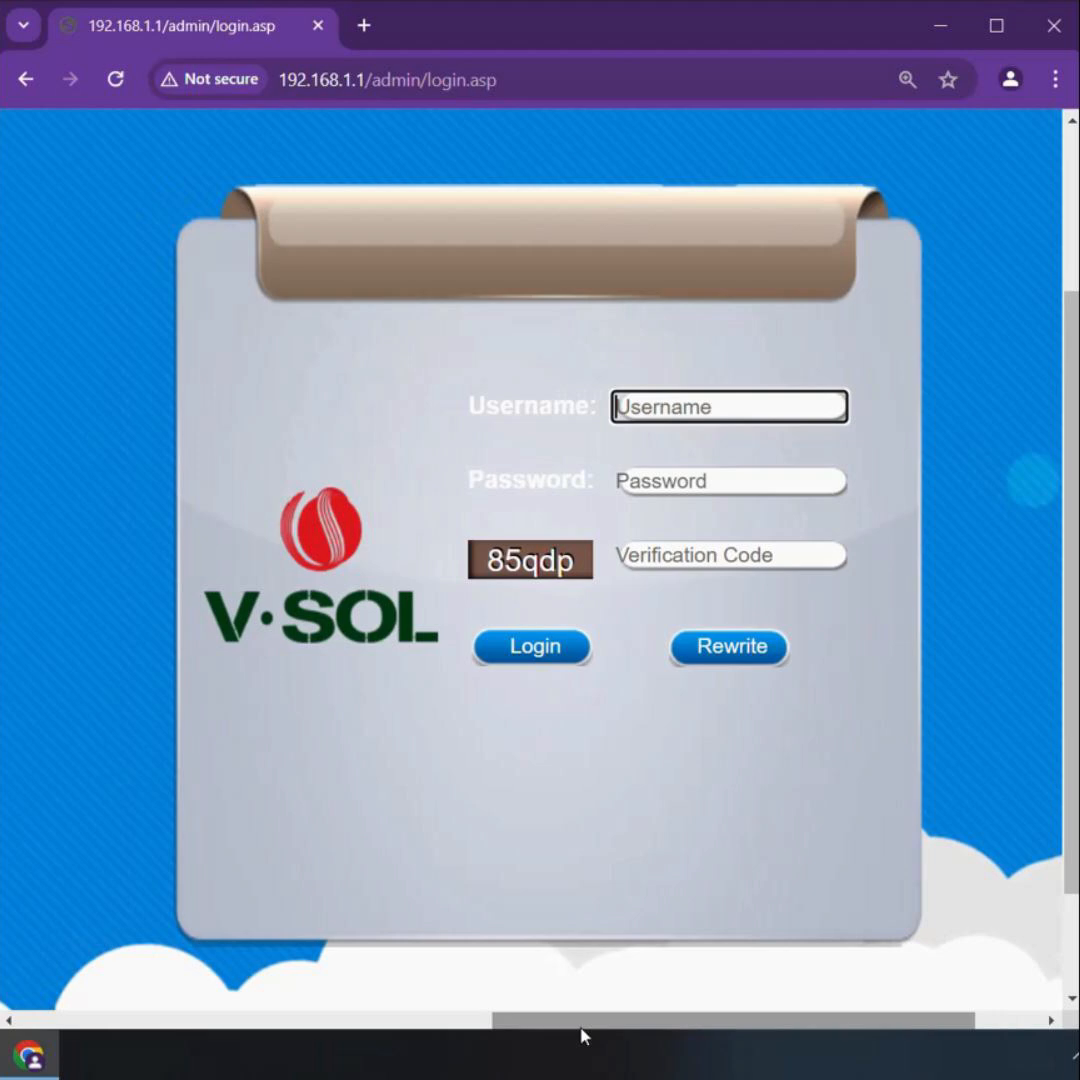
Fill in the router login form with the username admin and the account password
left_click(635, 414)
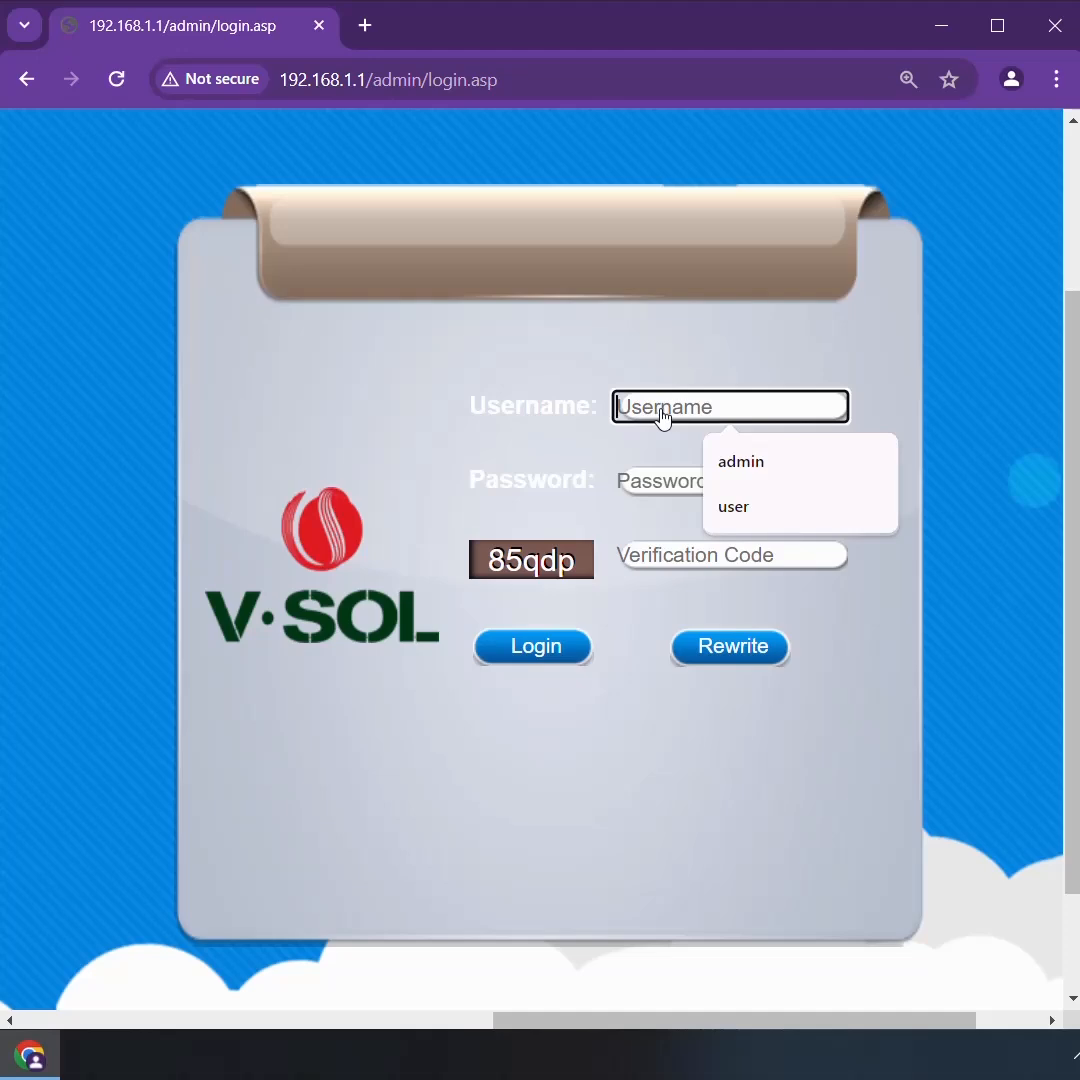
left_click(742, 466)
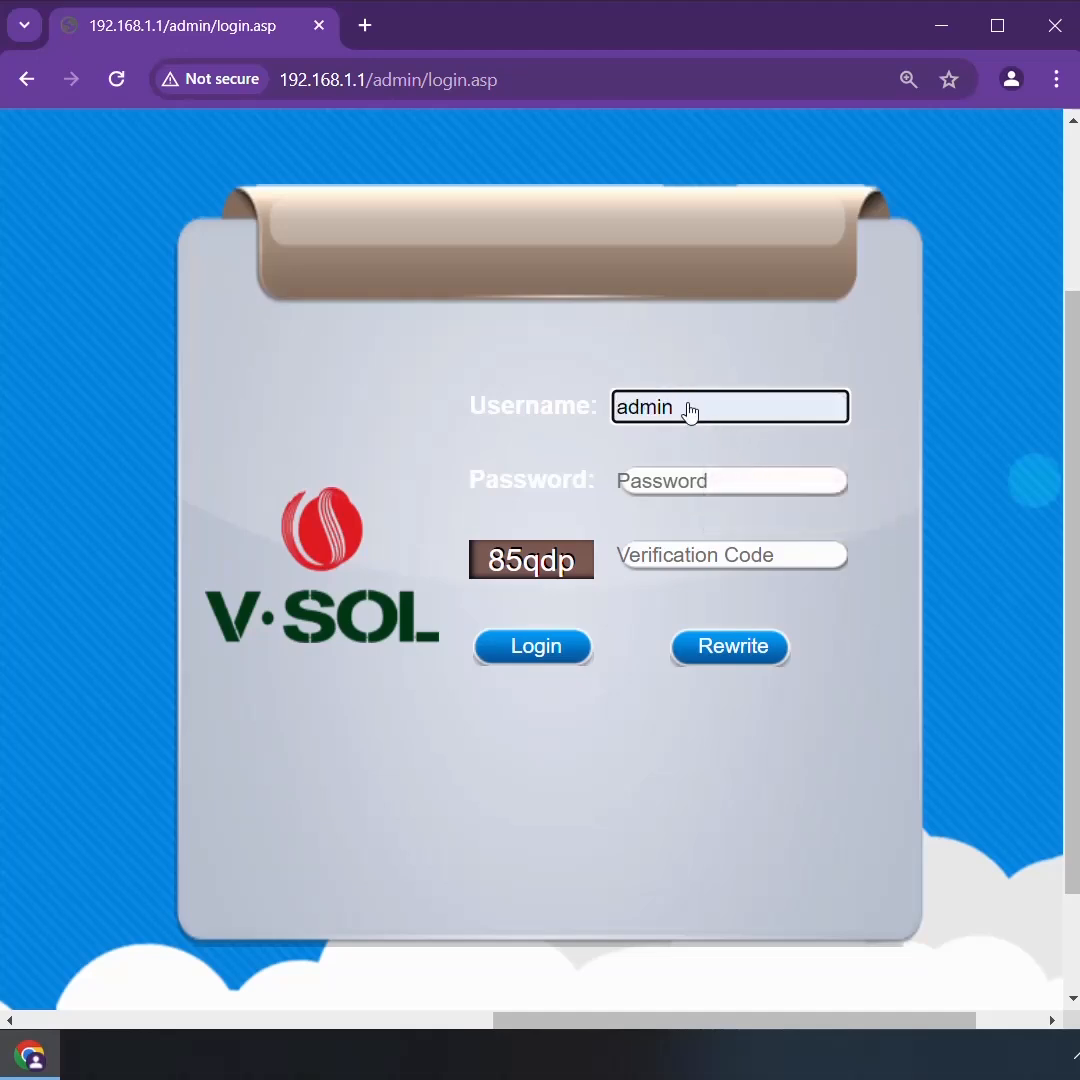
left_click(673, 489)
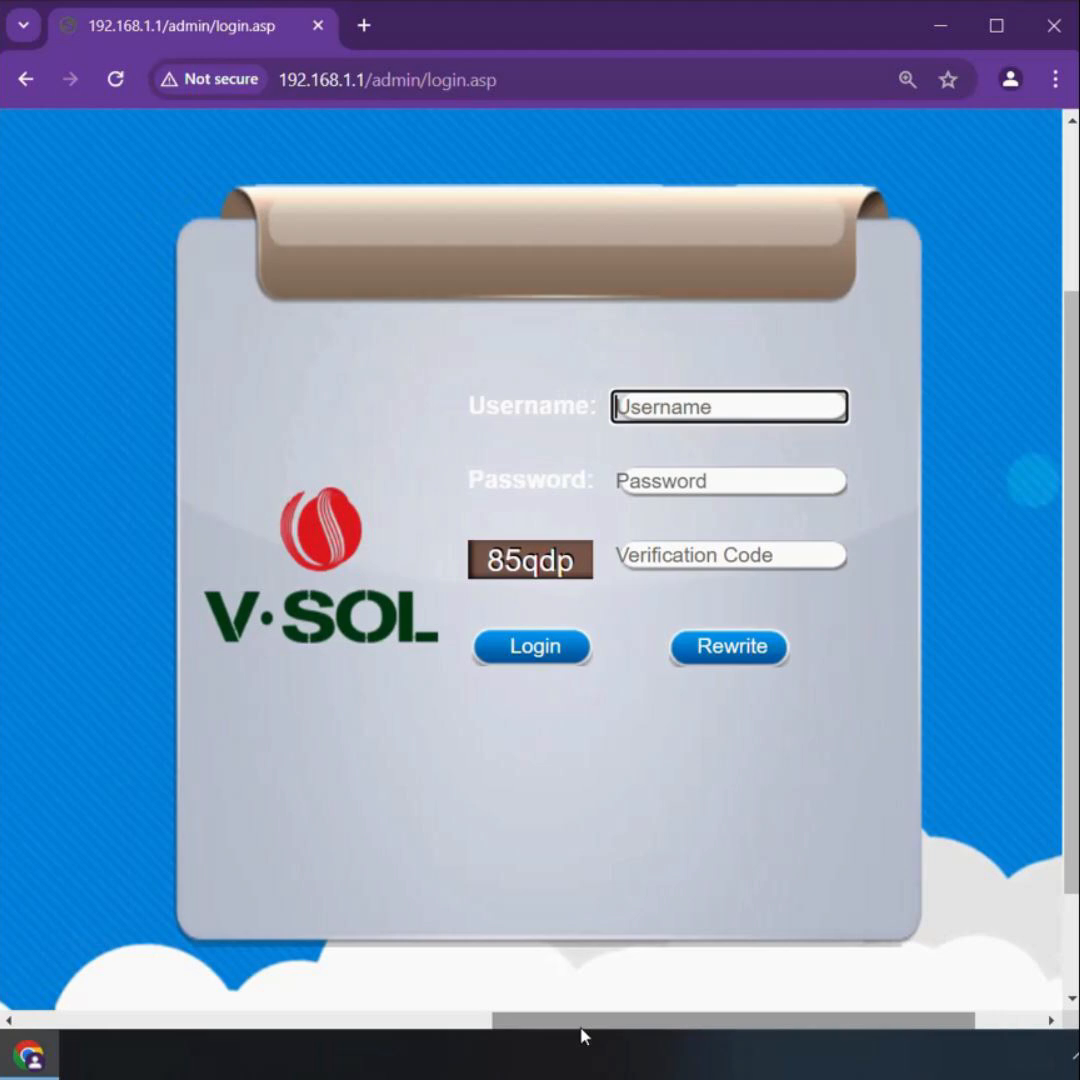
type("admin")
left_click(668, 485)
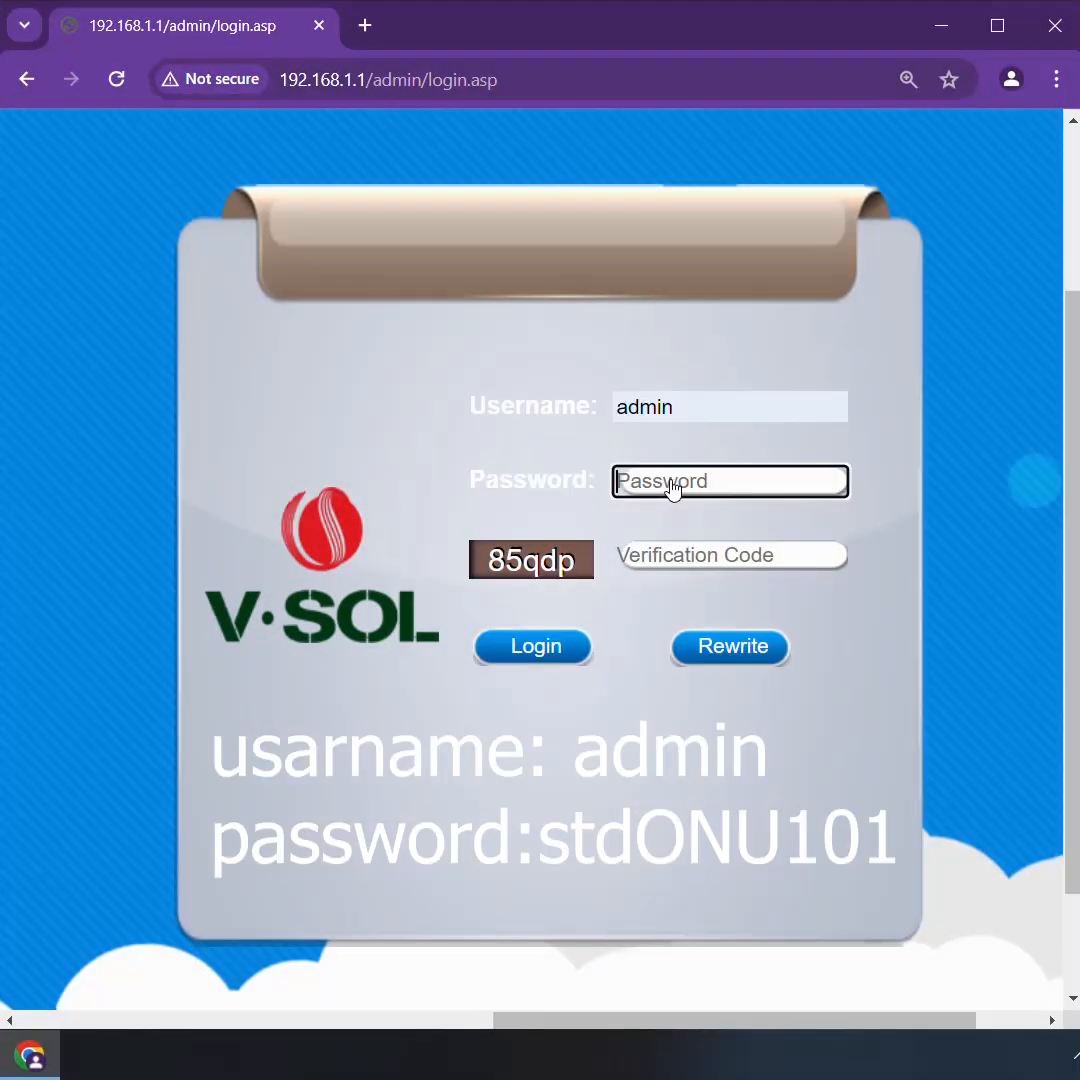
Enter the displayed verification code and log in to the router
left_click(675, 567)
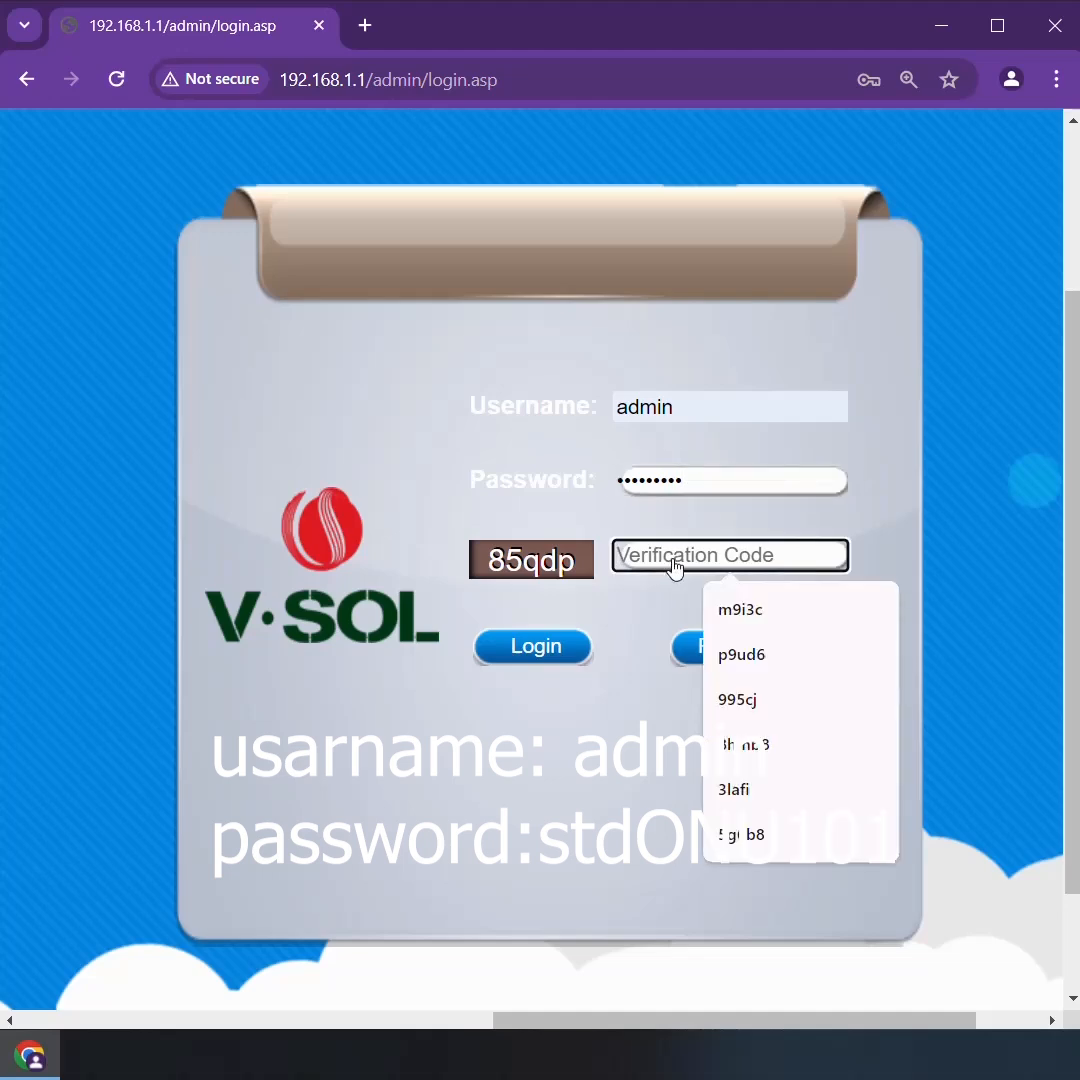
type("85")
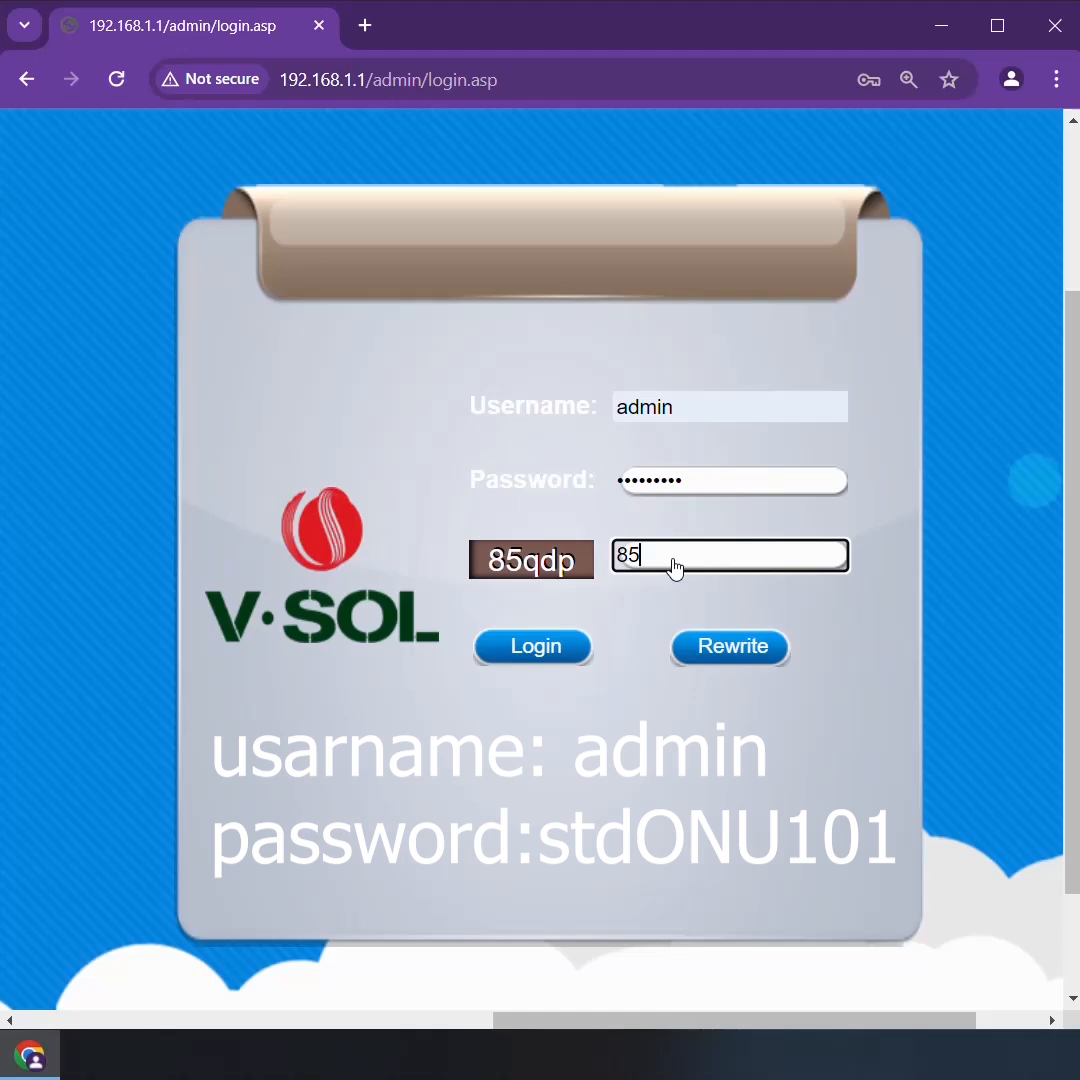
type("qd")
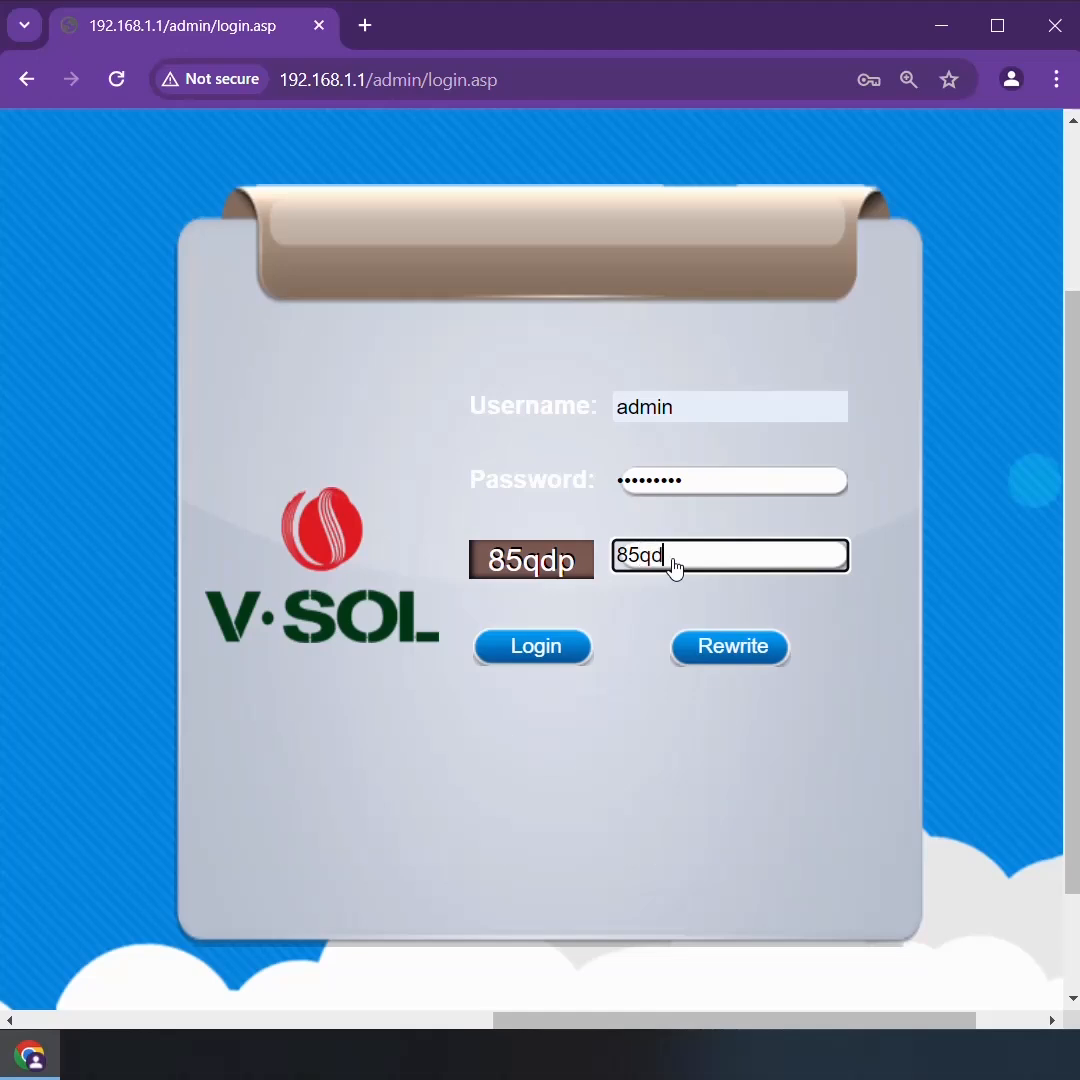
type("p")
left_click(515, 650)
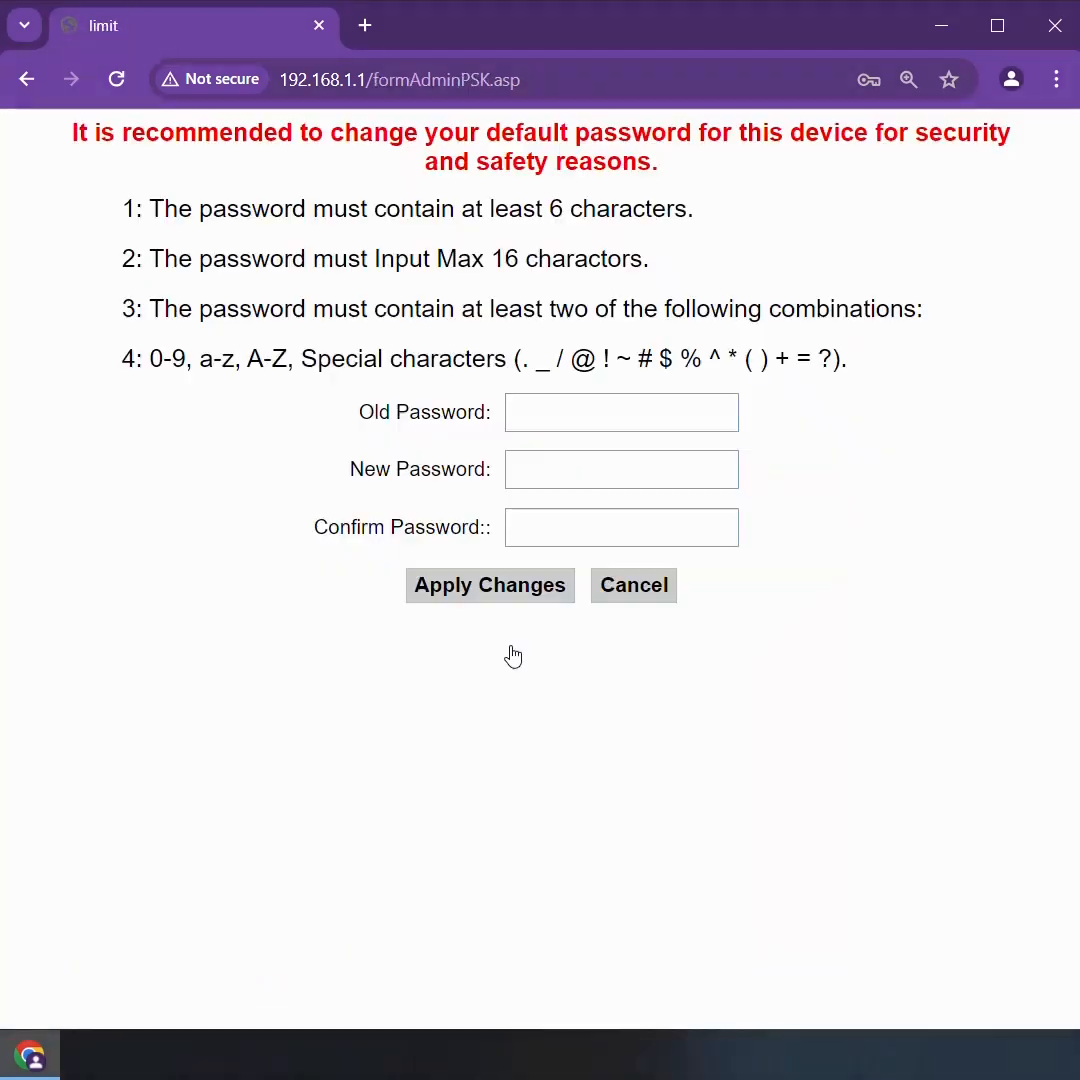
Enter the current account password as the old password in the password change form
left_click(552, 416)
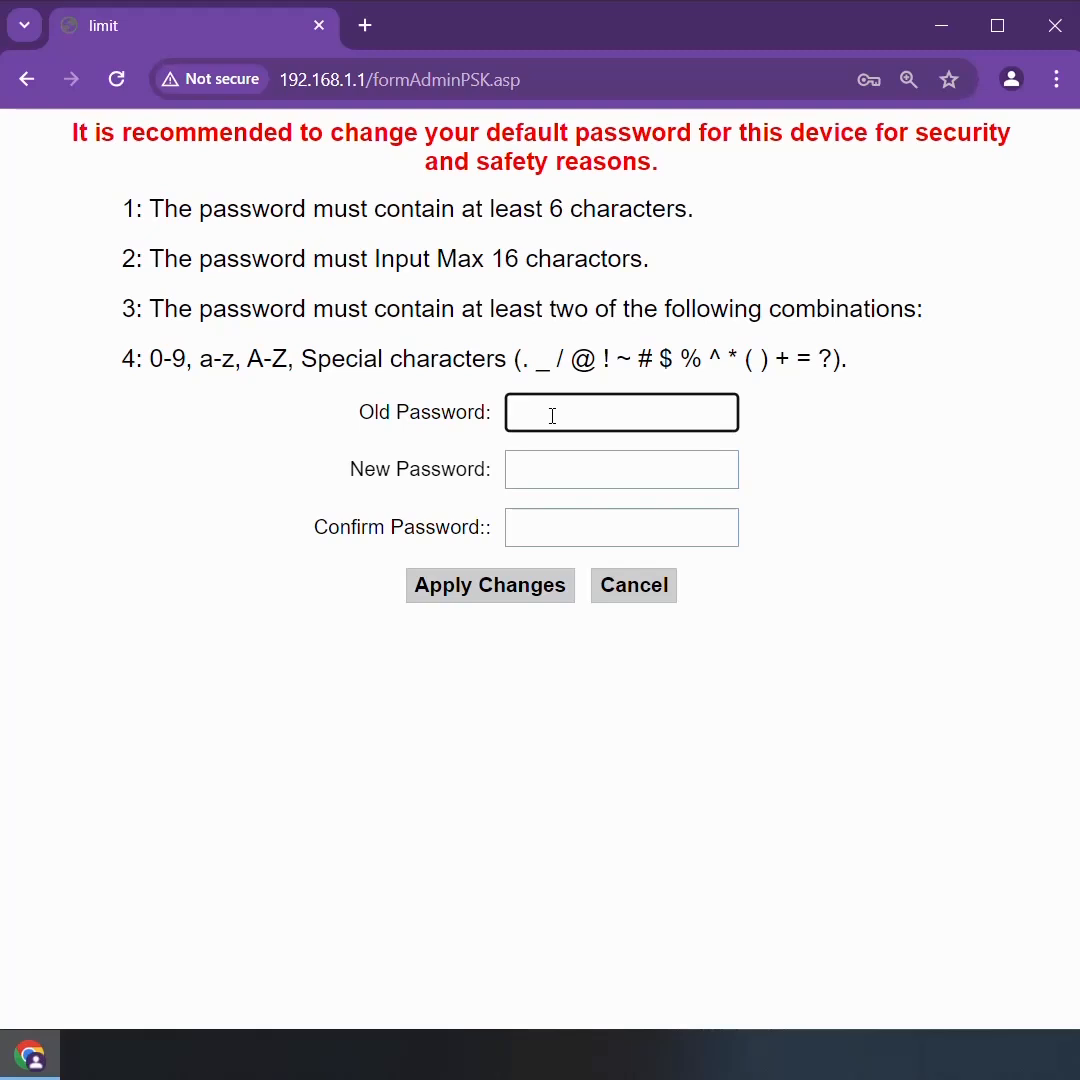
Enter and confirm a new password for the device, and apply the change
left_click(556, 471)
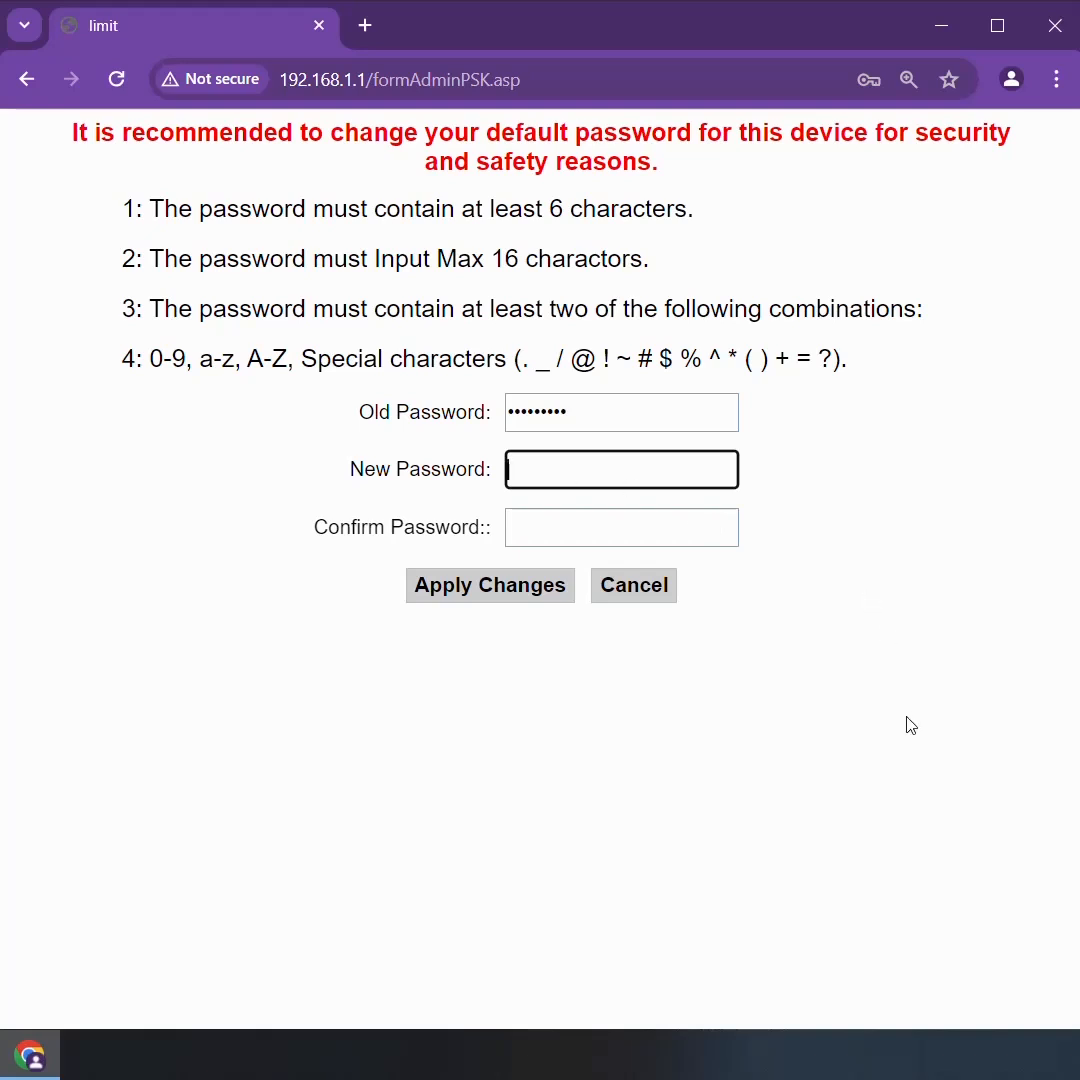
type("••••••••")
left_click(583, 531)
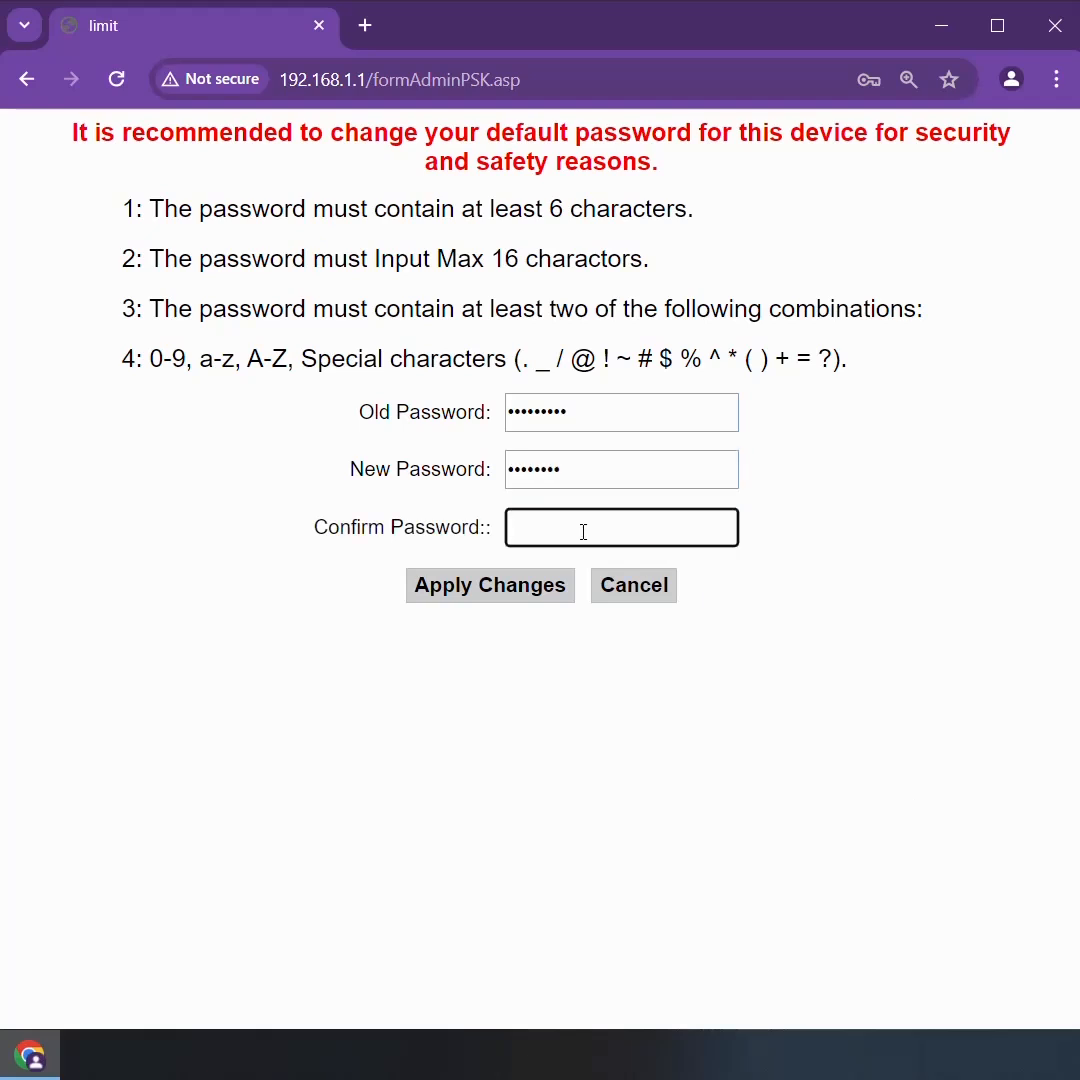
type("••••••••")
left_click(490, 586)
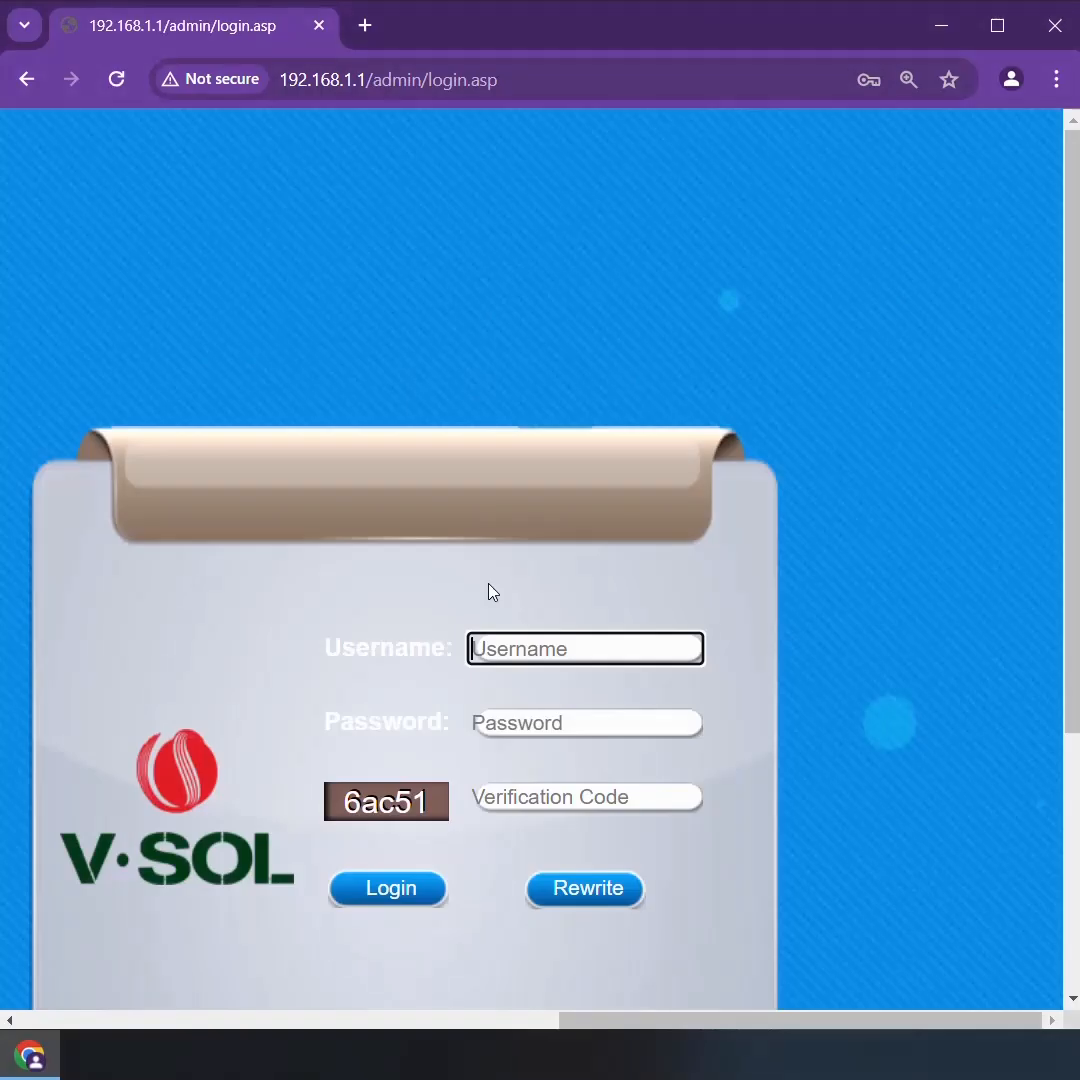
Fill in the login form with the username admin and the new account password
left_click(530, 656)
left_click(630, 712)
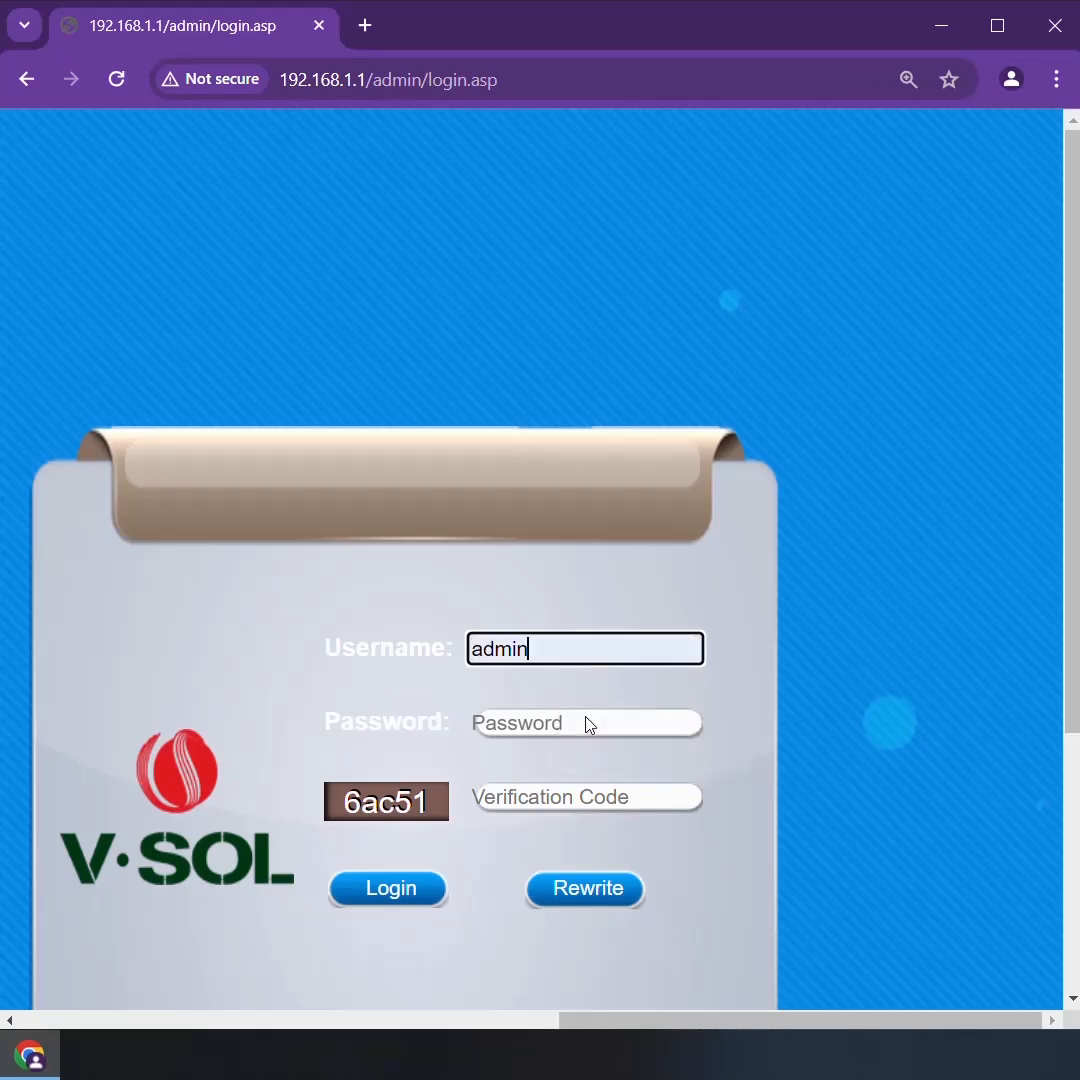
left_click(523, 730)
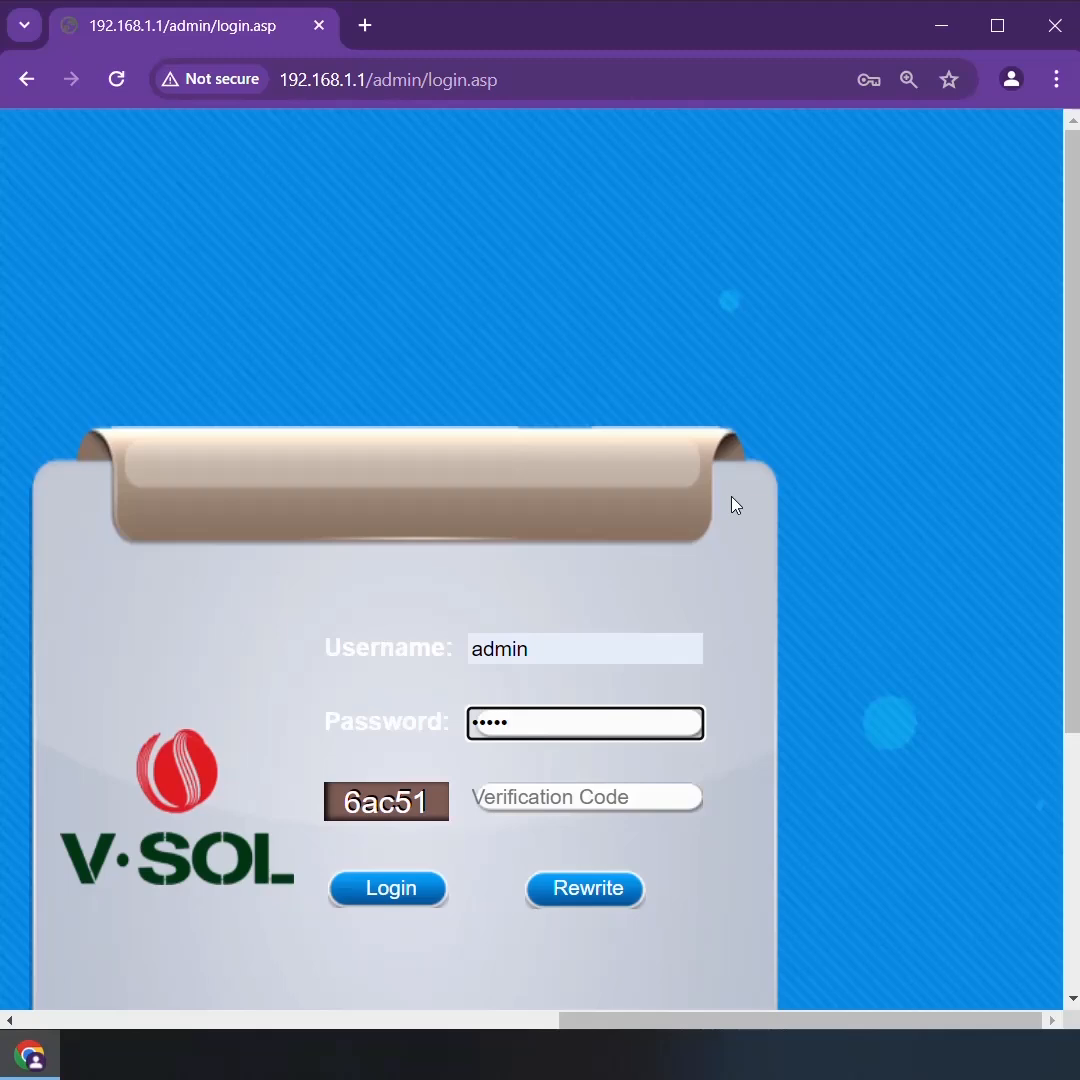
Enter the new verification code displayed on the login form and log in again
left_click(578, 797)
type("6a")
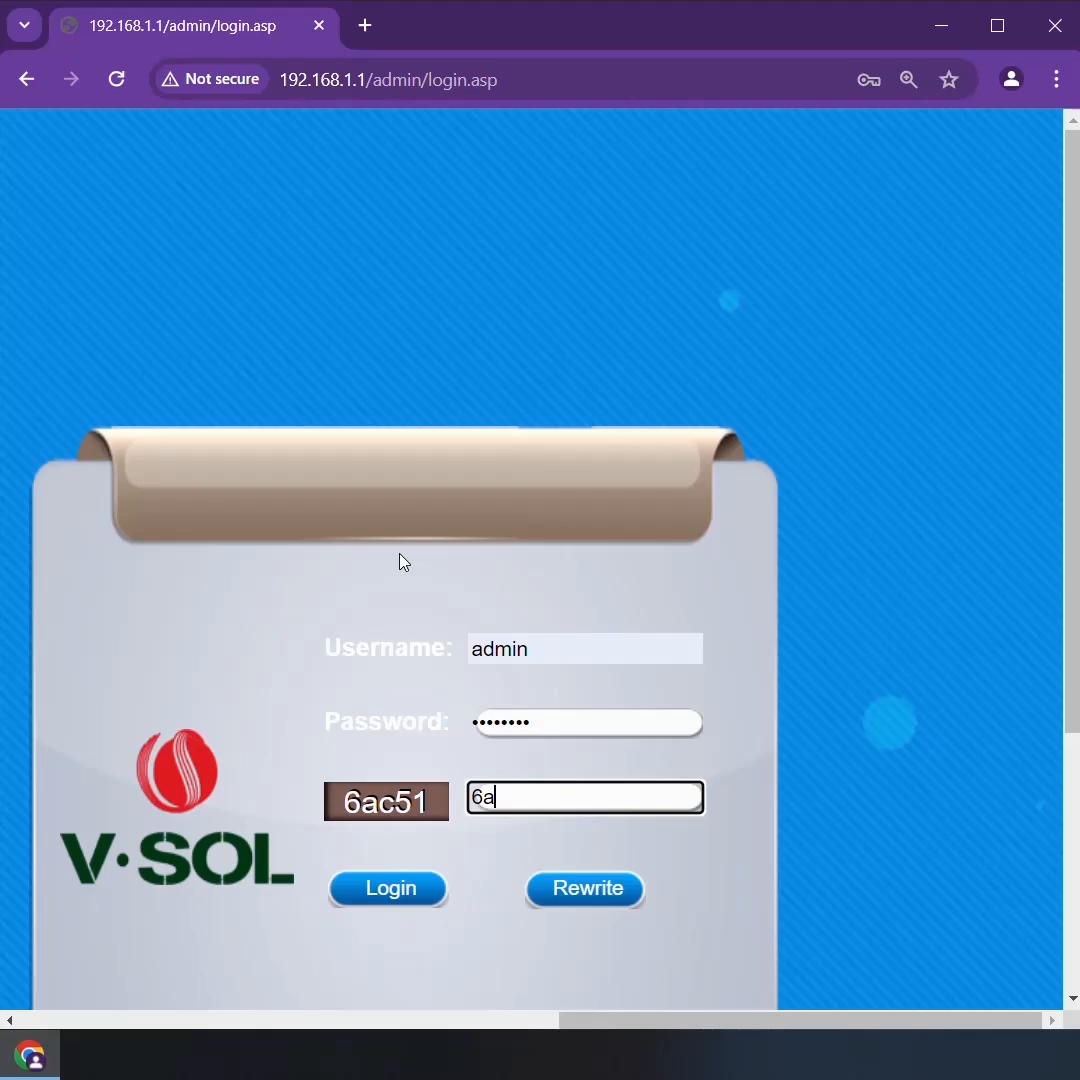
type("cg")
key("BackSpace")
type("51")
left_click(391, 895)
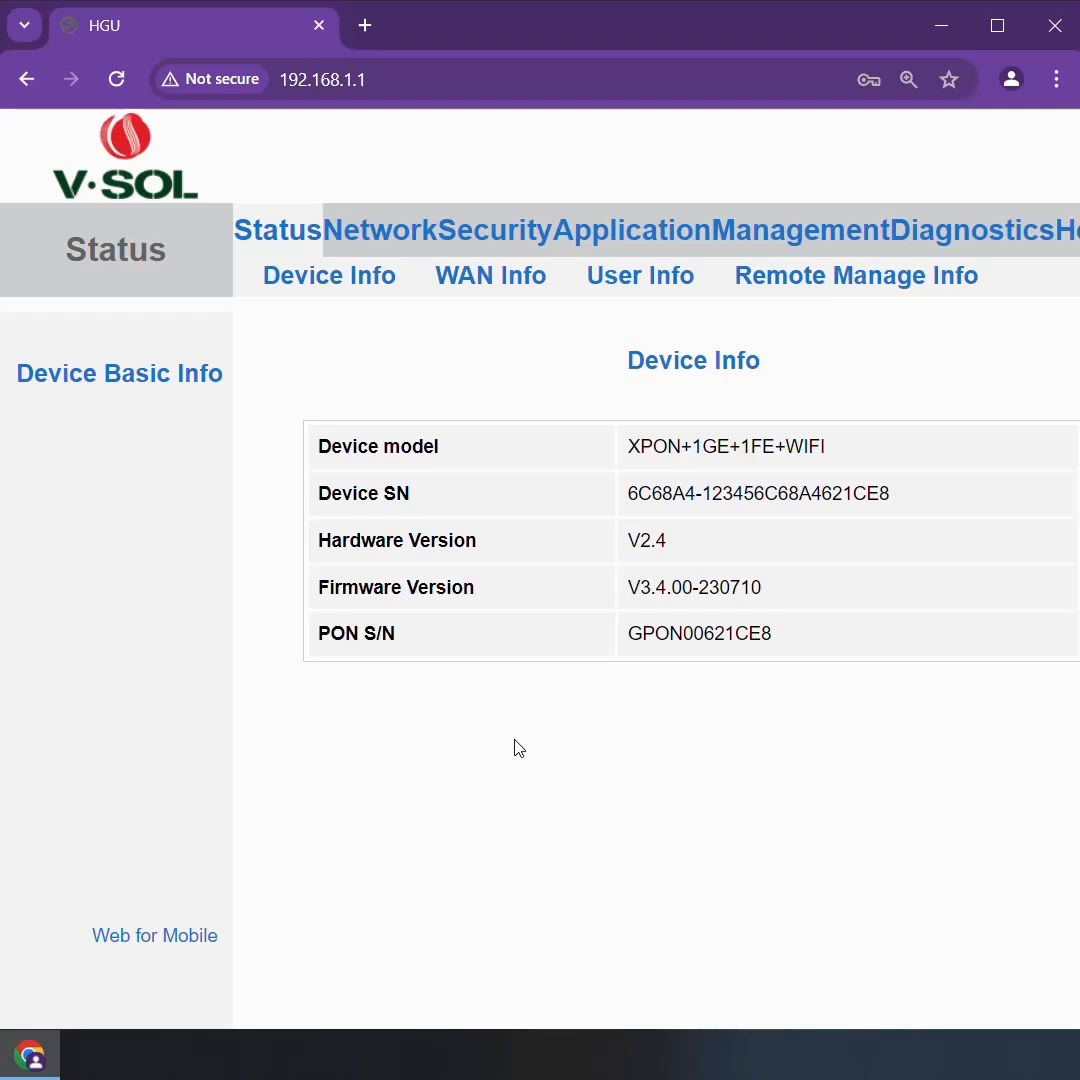
Open the network's WAN configuration and disable VLAN for the connection 1_TR069_R_VID_46
key("ctrl+minus")
key("ctrl+minus")
key("ctrl+minus")
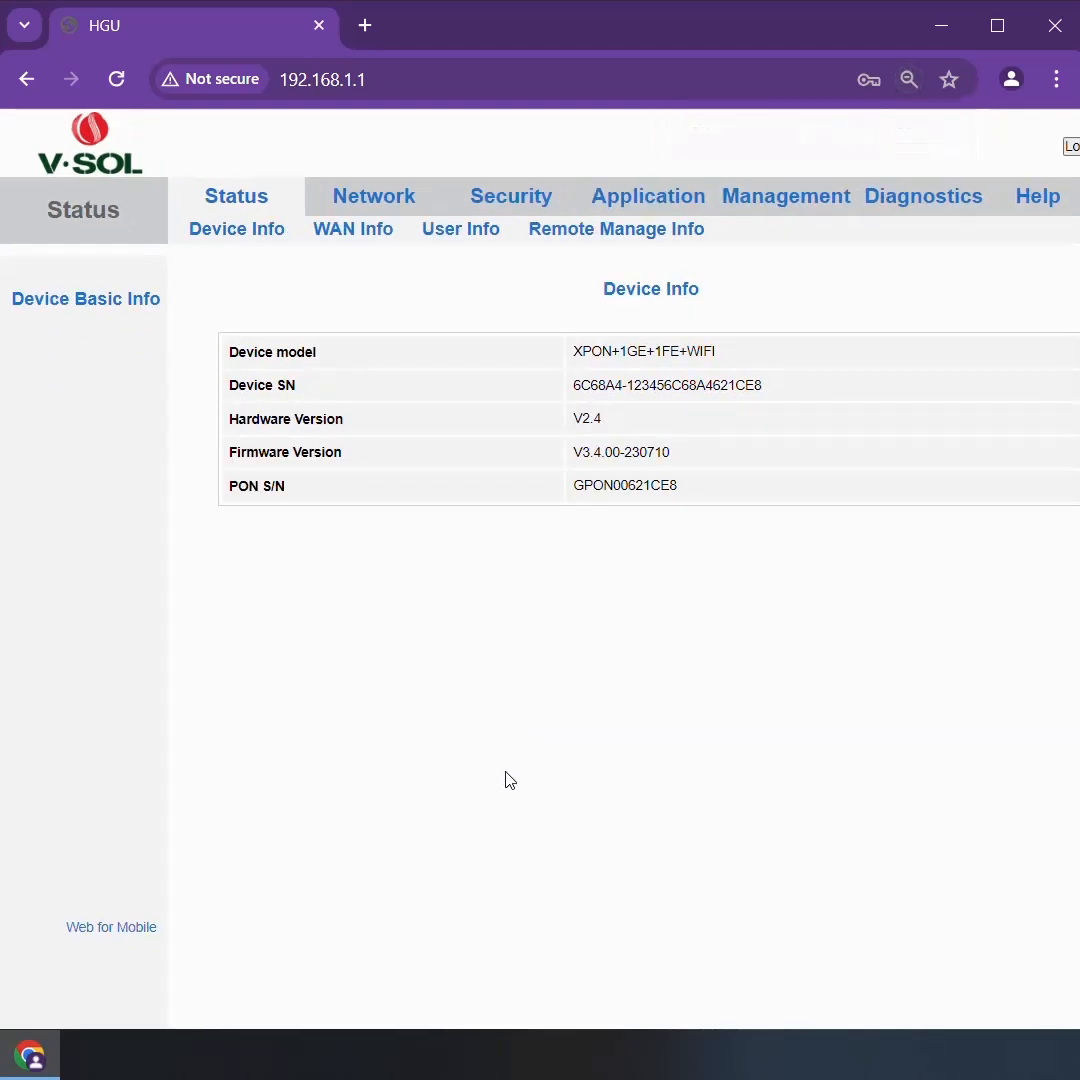
key("ctrl+minus")
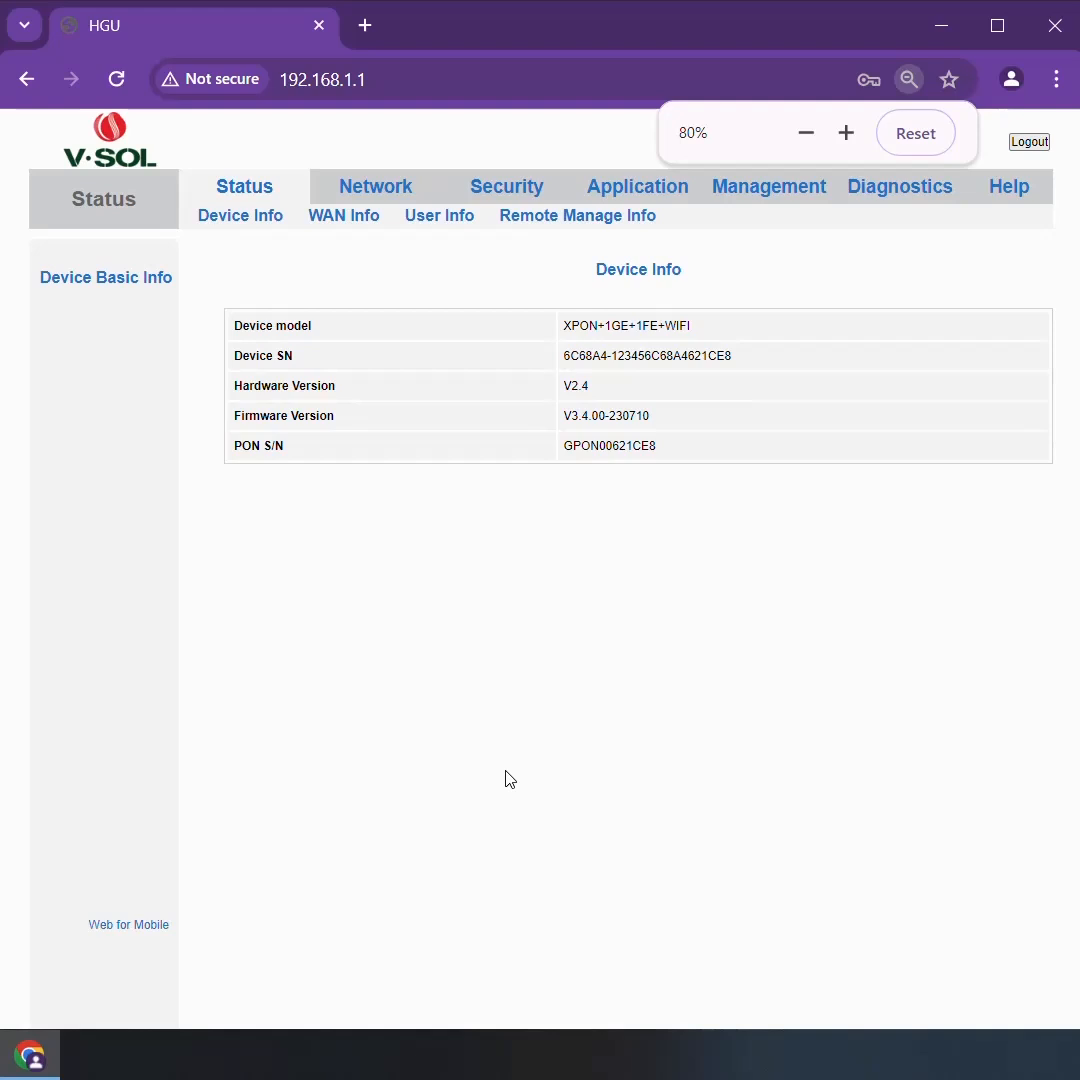
key("ctrl+plus")
key("ctrl+plus")
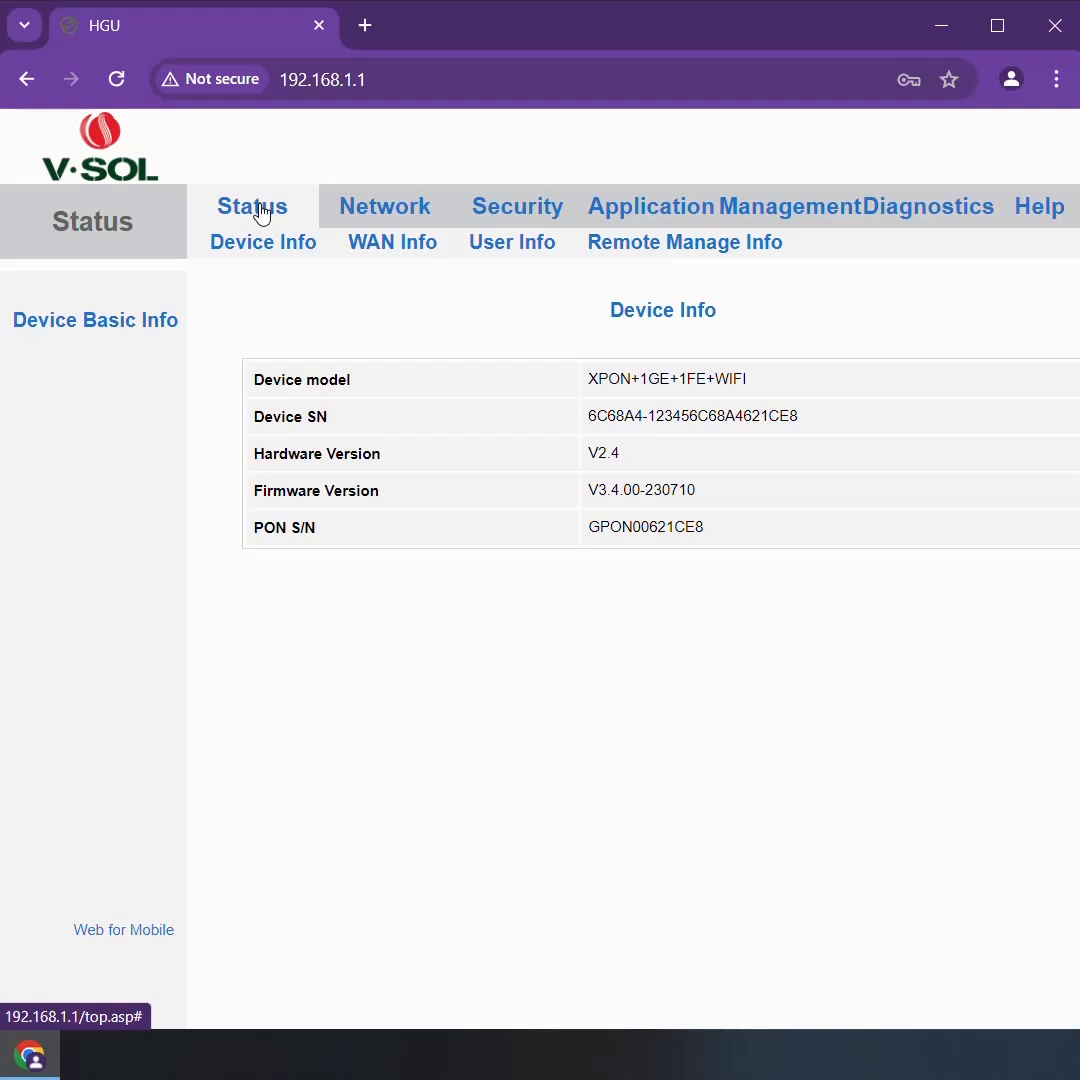
left_click(389, 211)
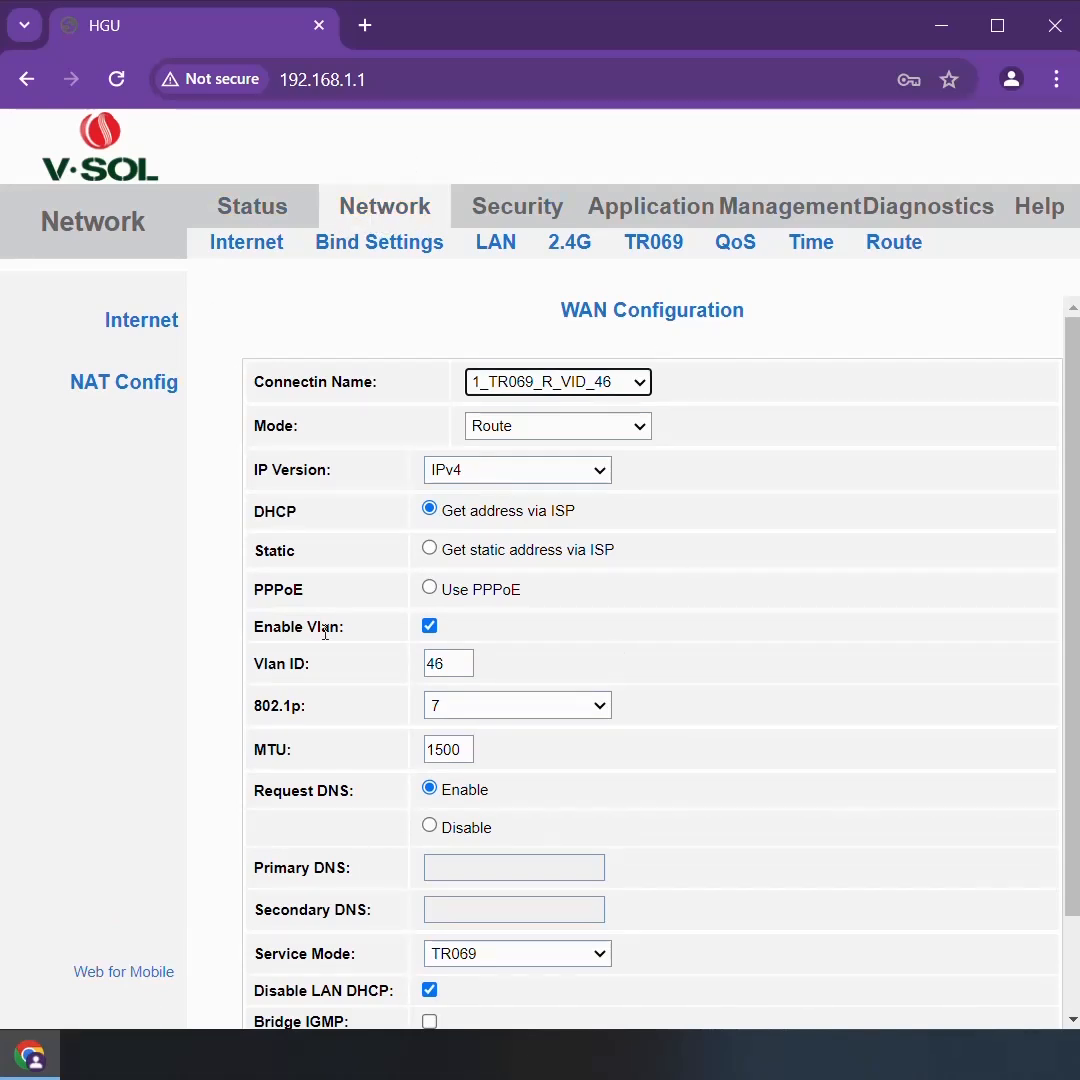
left_click(430, 627)
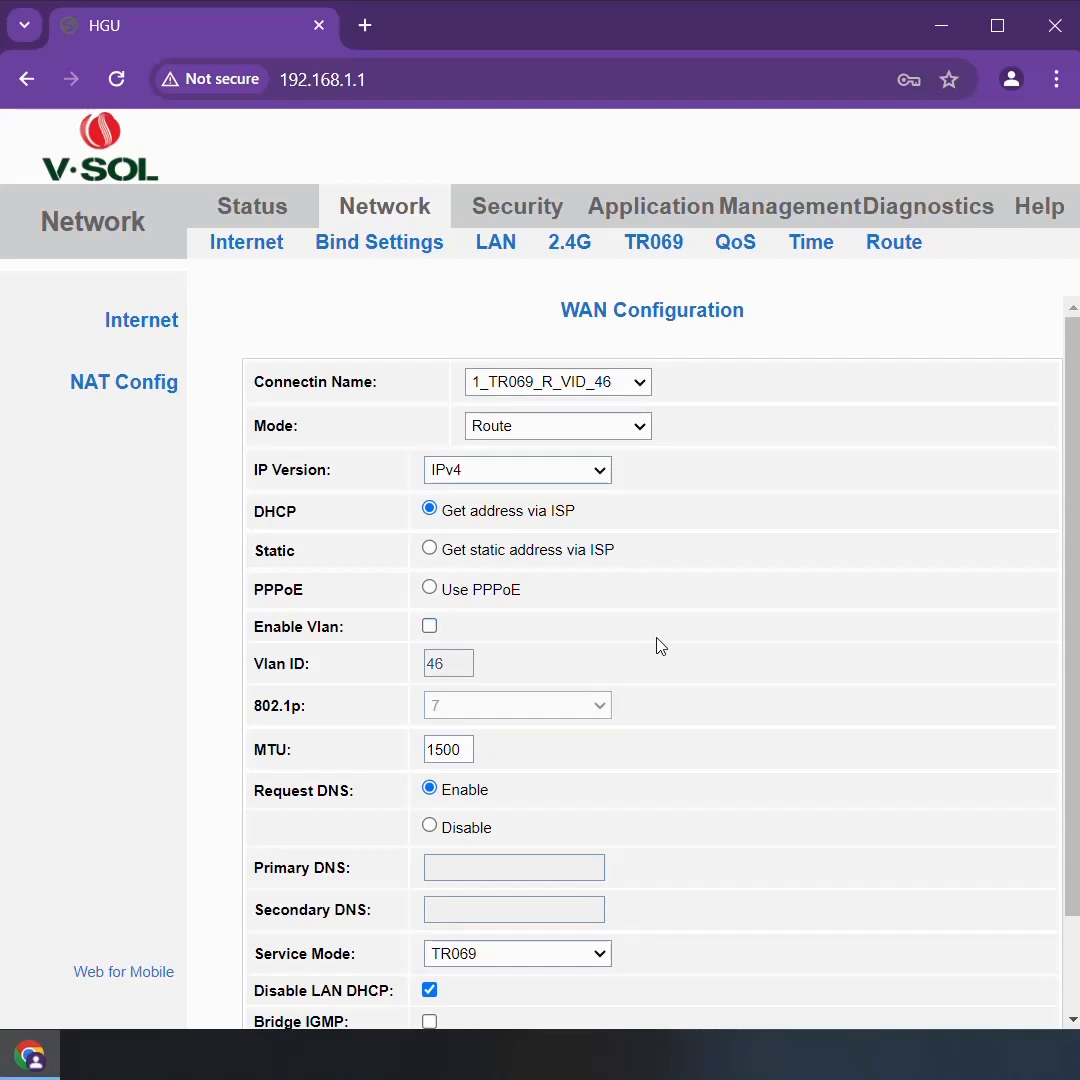
Set the WAN connection to use PPPoE with IP version IPv4
scroll(658, 644, "down", 2)
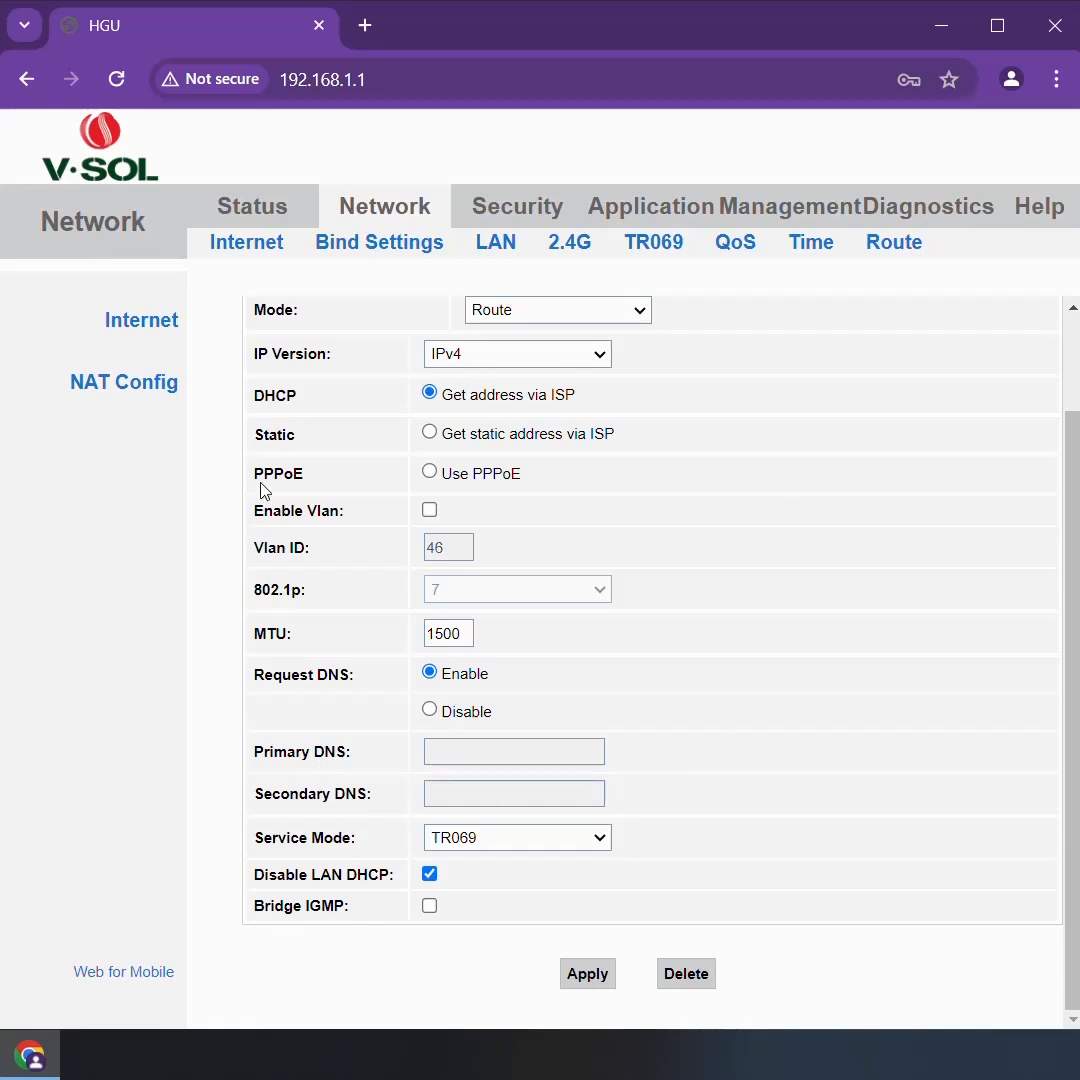
left_click_drag(256, 474, 303, 474)
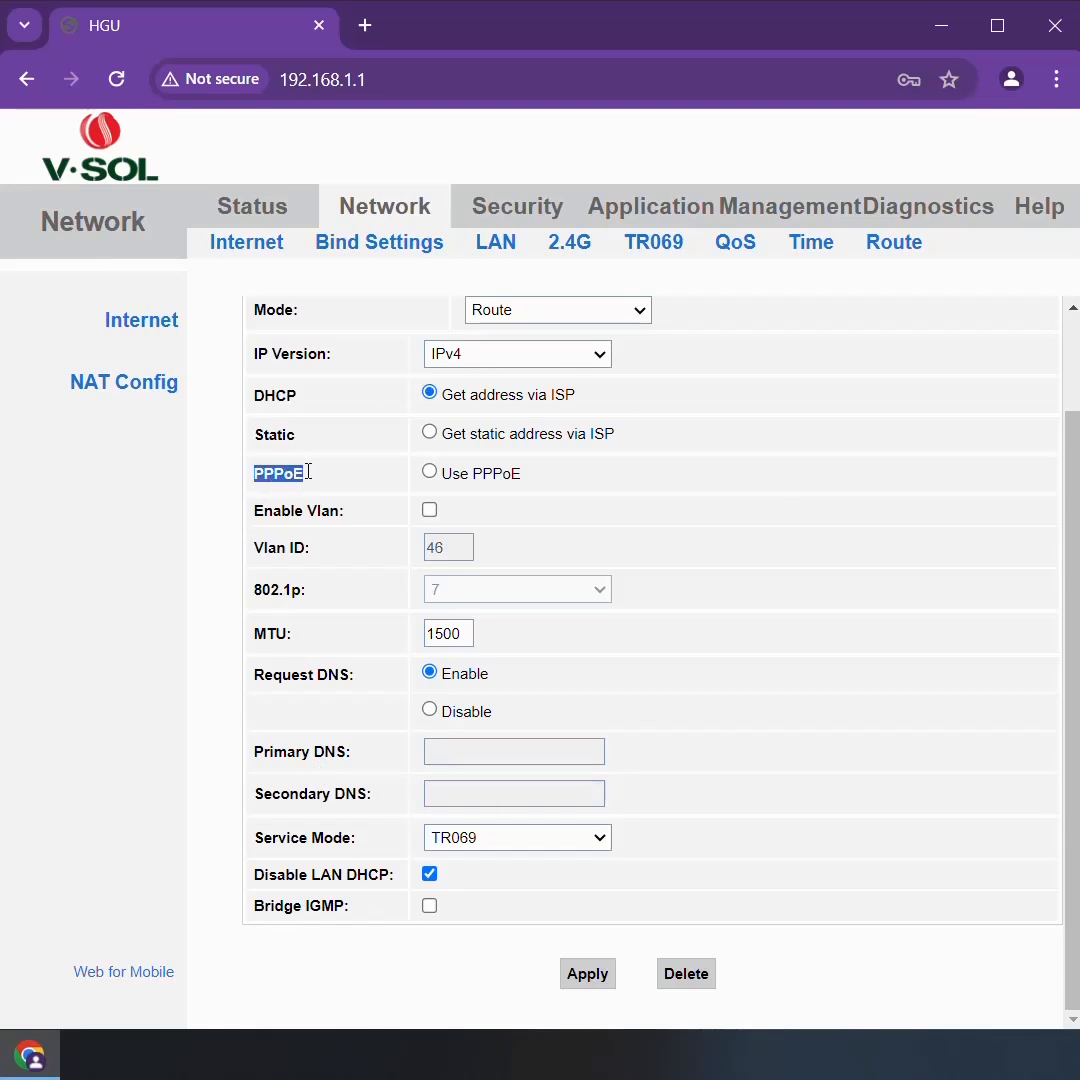
left_click(434, 474)
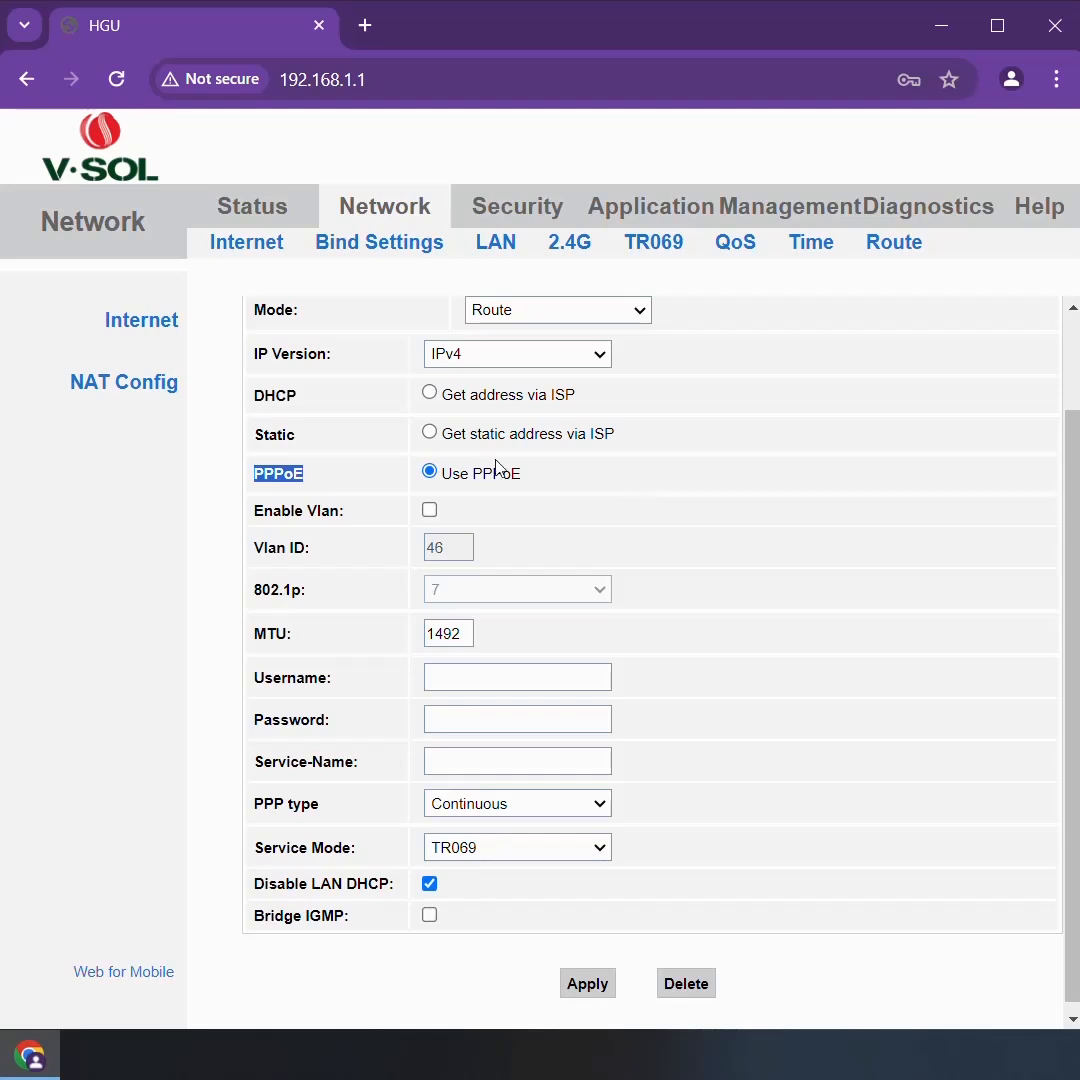
left_click(603, 358)
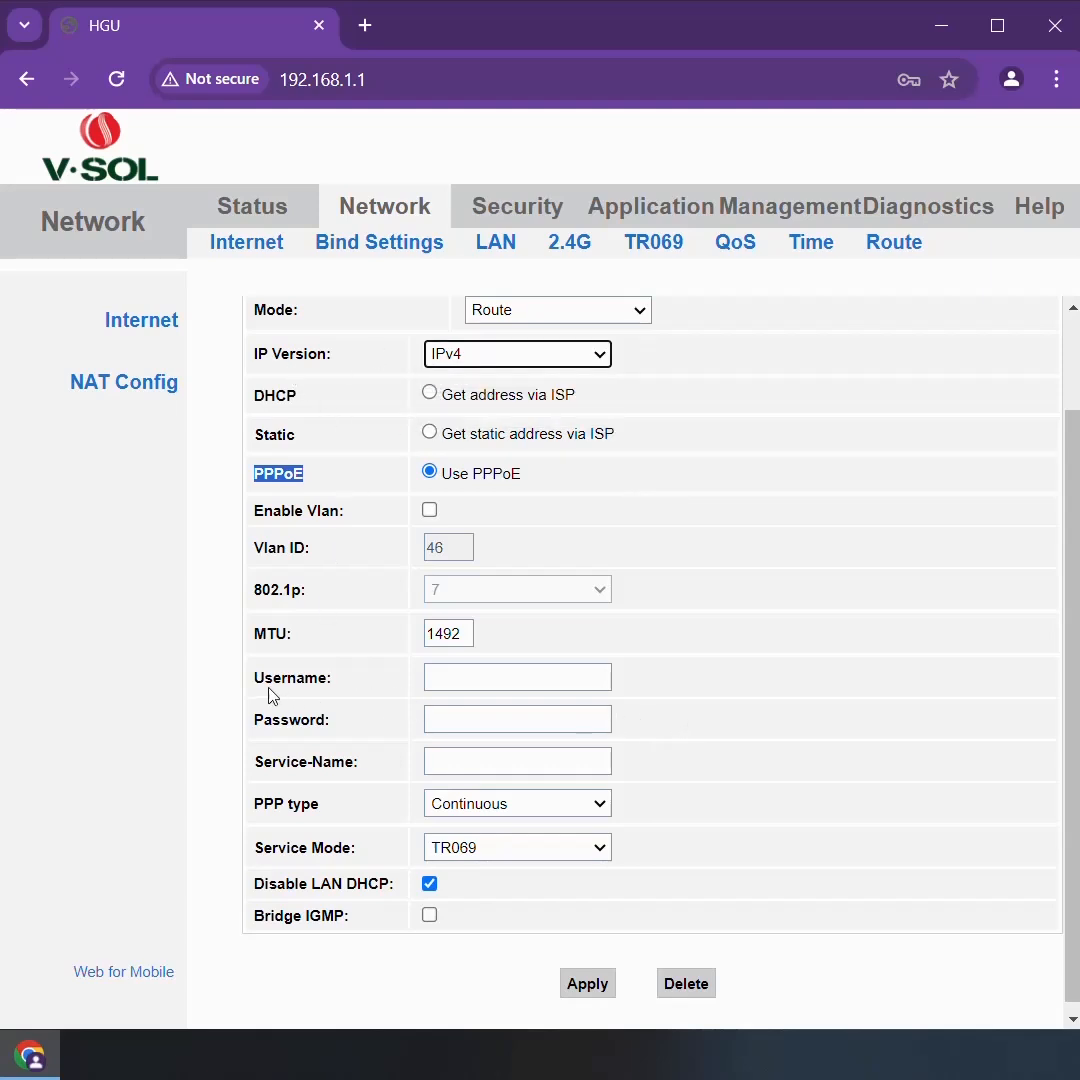
Enter the PPPoE account's username and password for the WAN connection
left_click(481, 680)
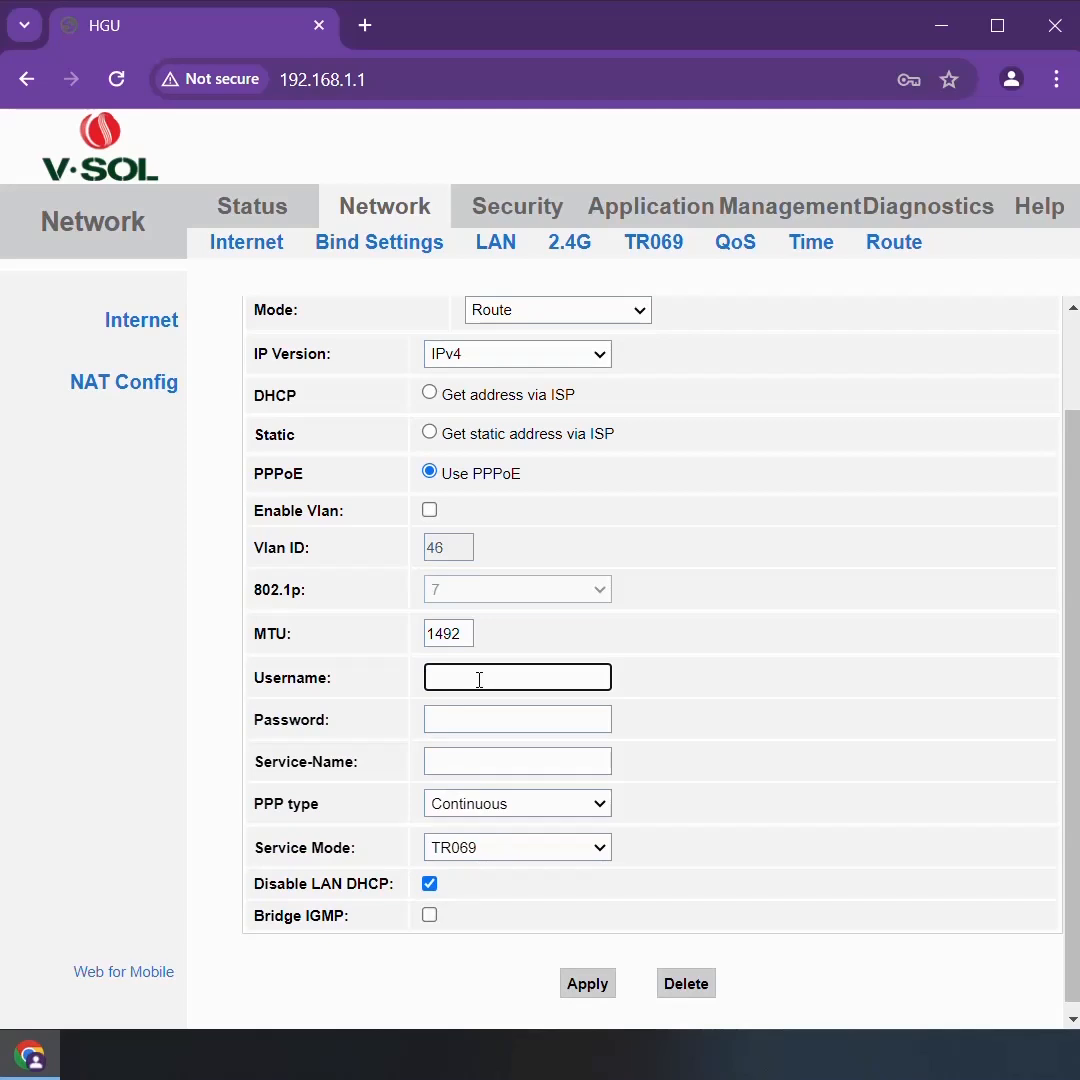
type("raju123")
left_click(469, 717)
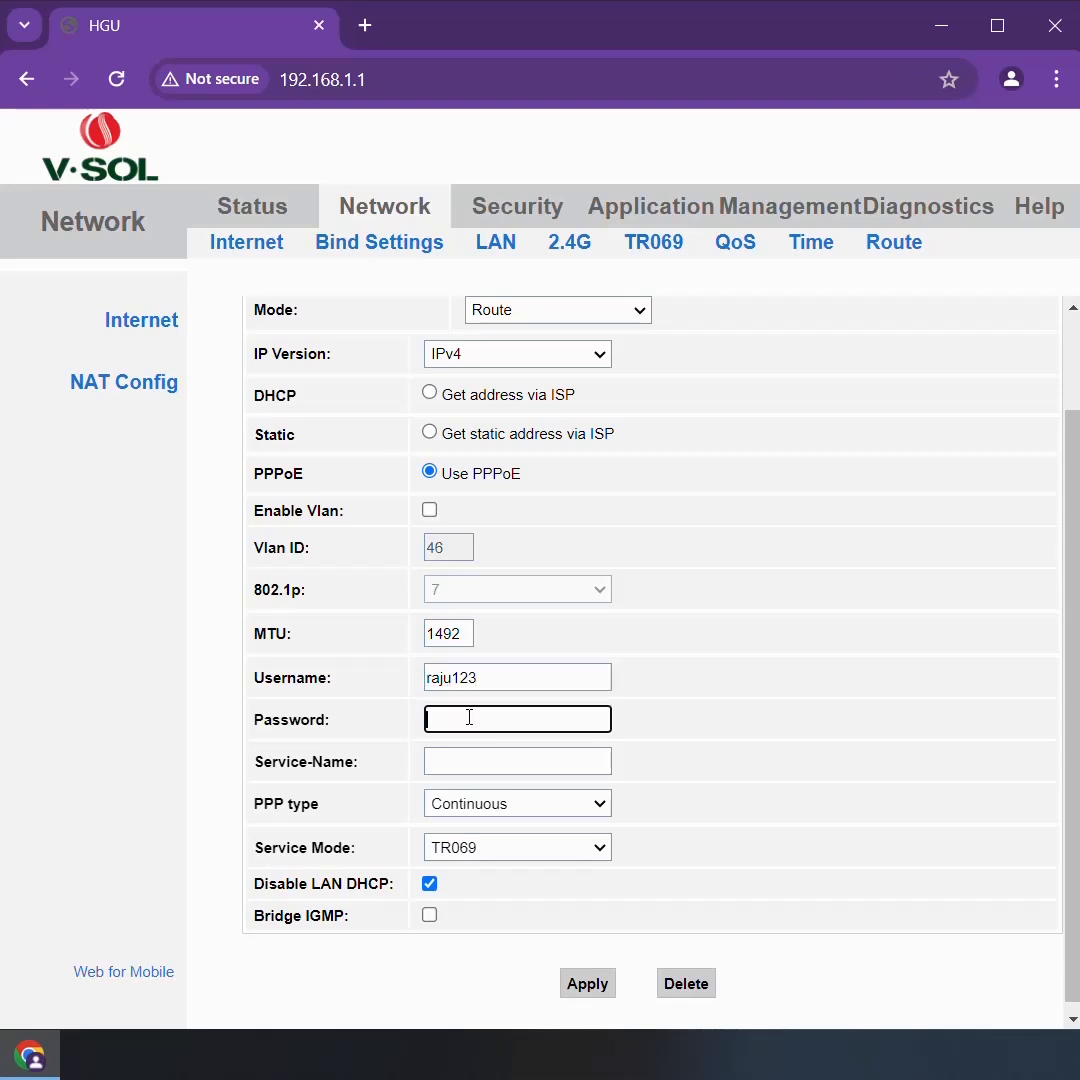
type("1")
Keep the PPP type as Continuous, set the WAN connection's service mode to INTERNET, and apply the configuration
left_click(601, 807)
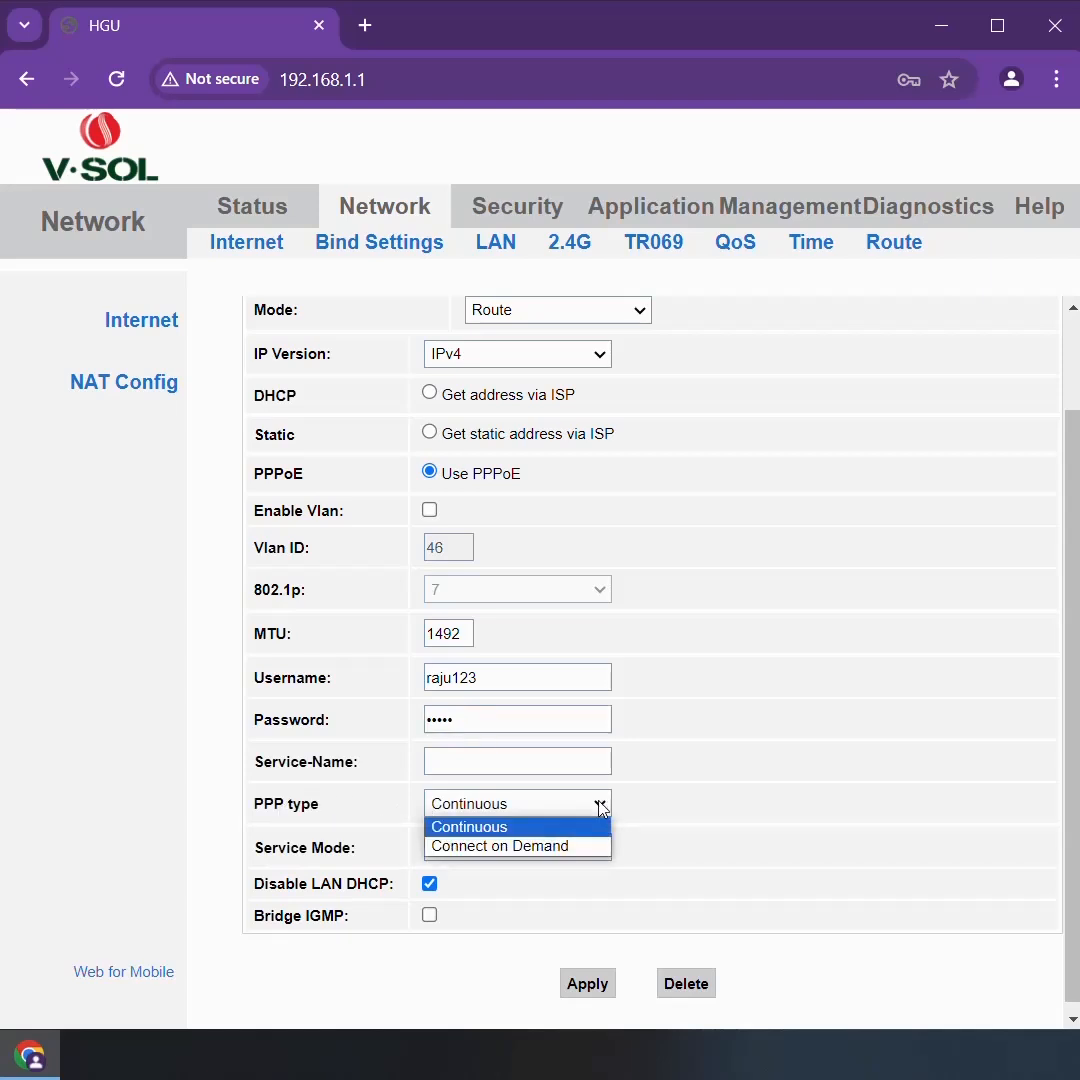
left_click(601, 807)
left_click(596, 848)
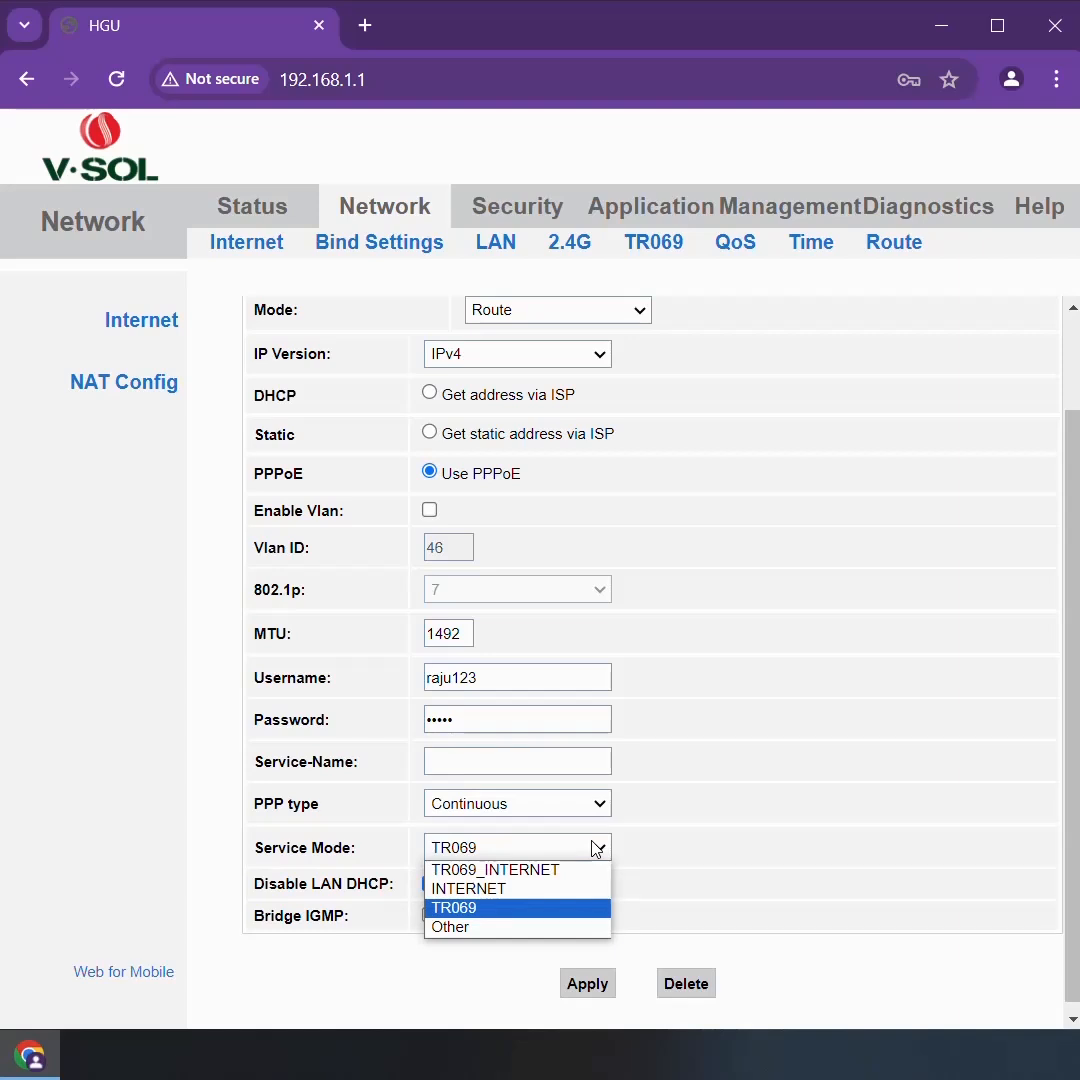
left_click(598, 848)
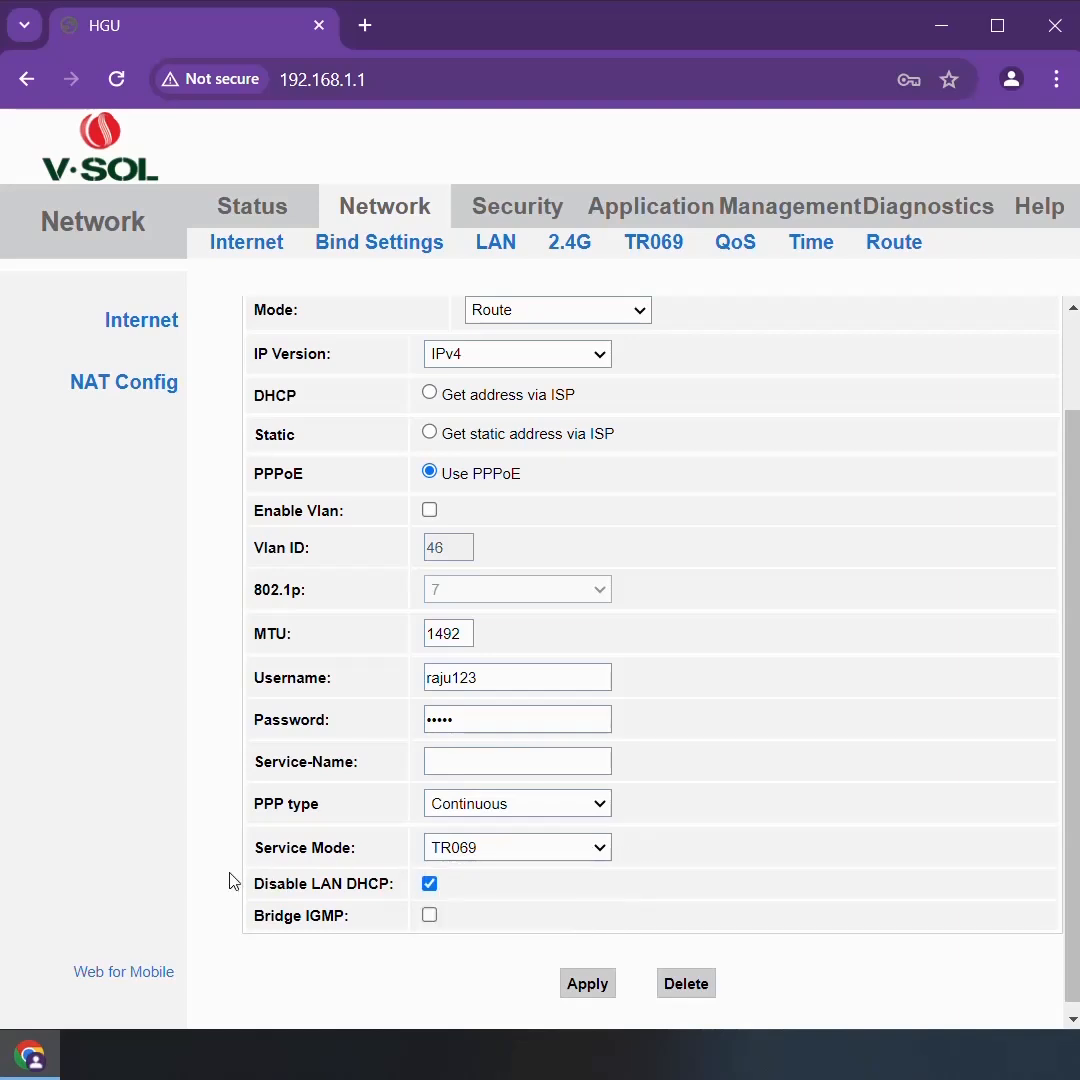
left_click_drag(259, 862, 362, 856)
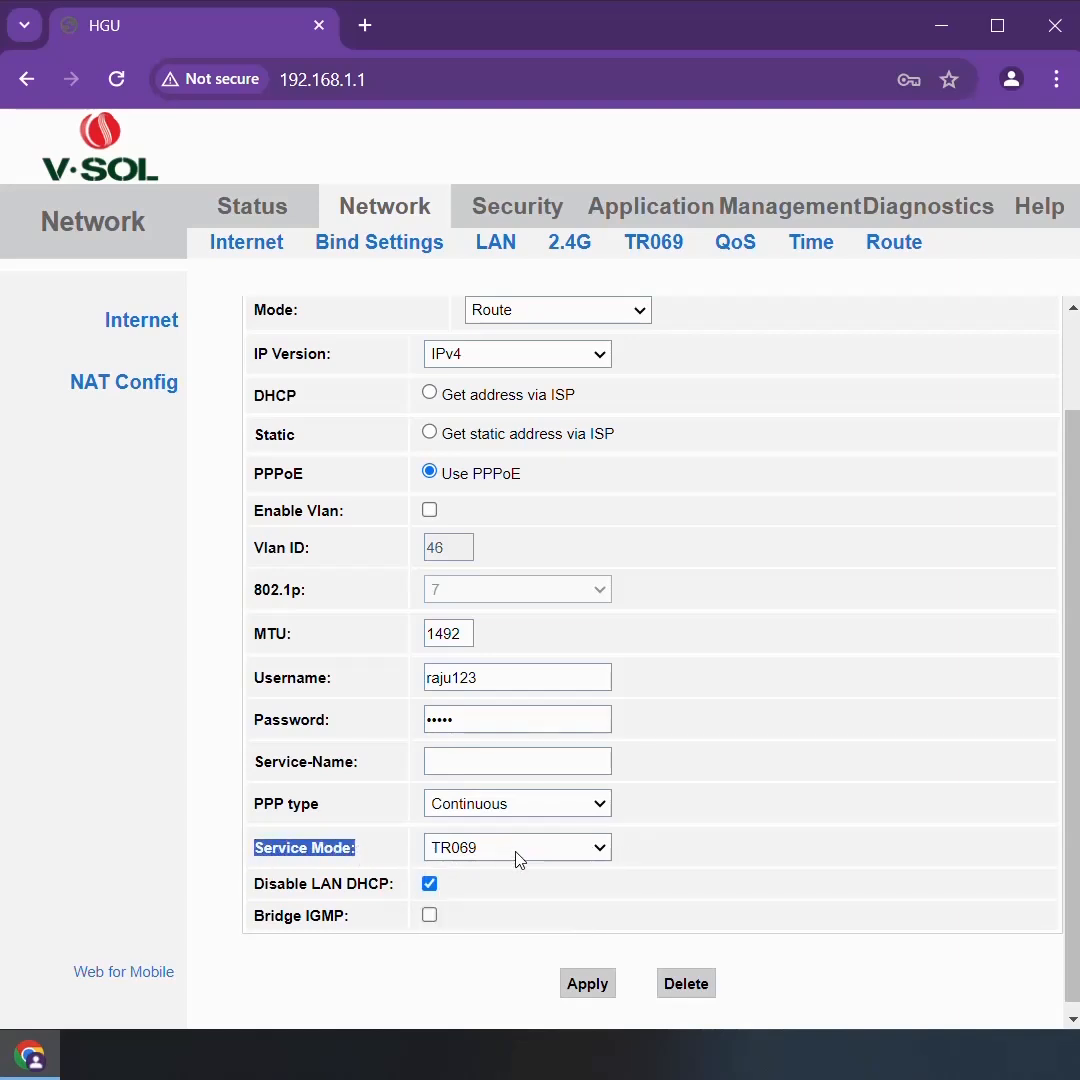
left_click(598, 848)
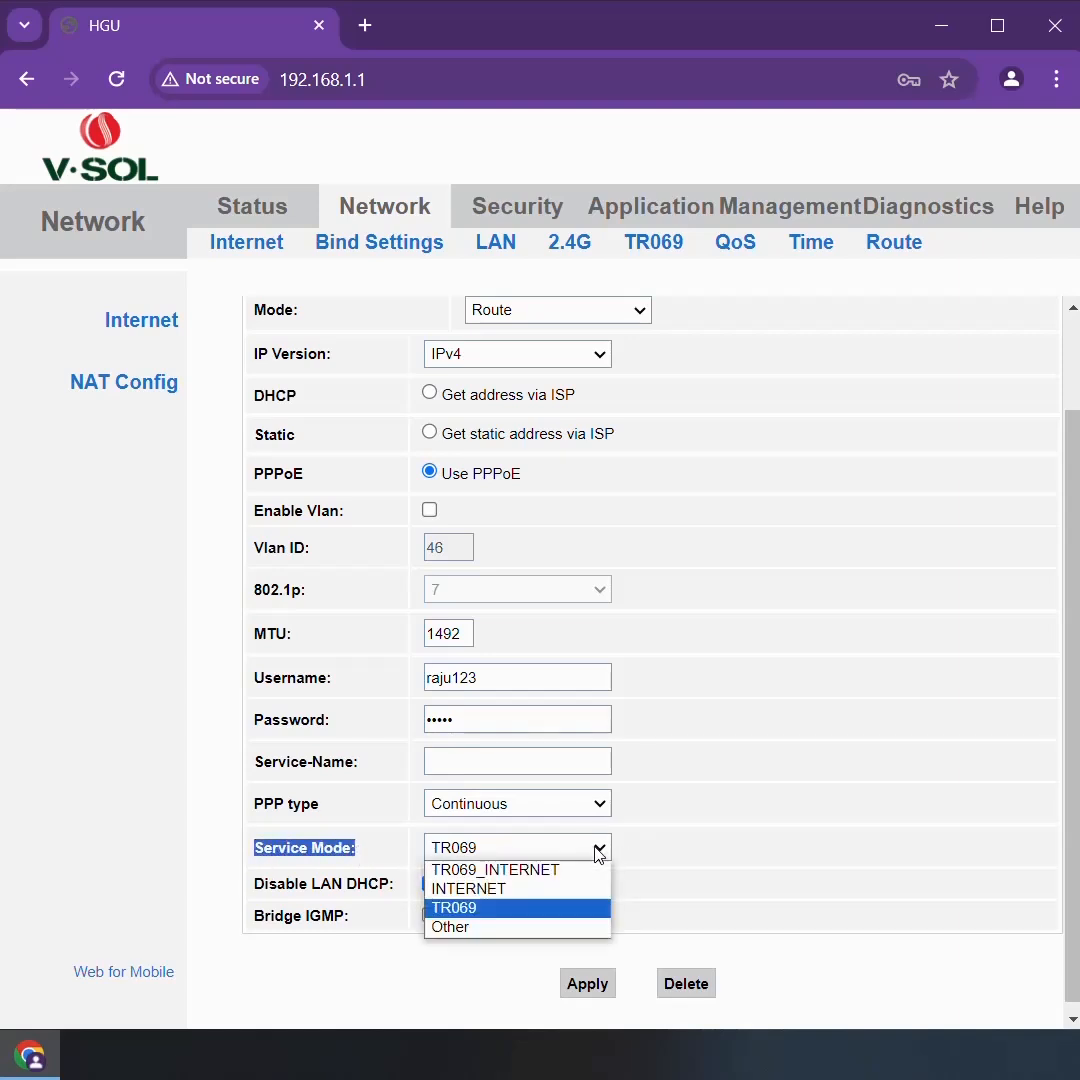
left_click(466, 889)
scroll(665, 843, "down", 2)
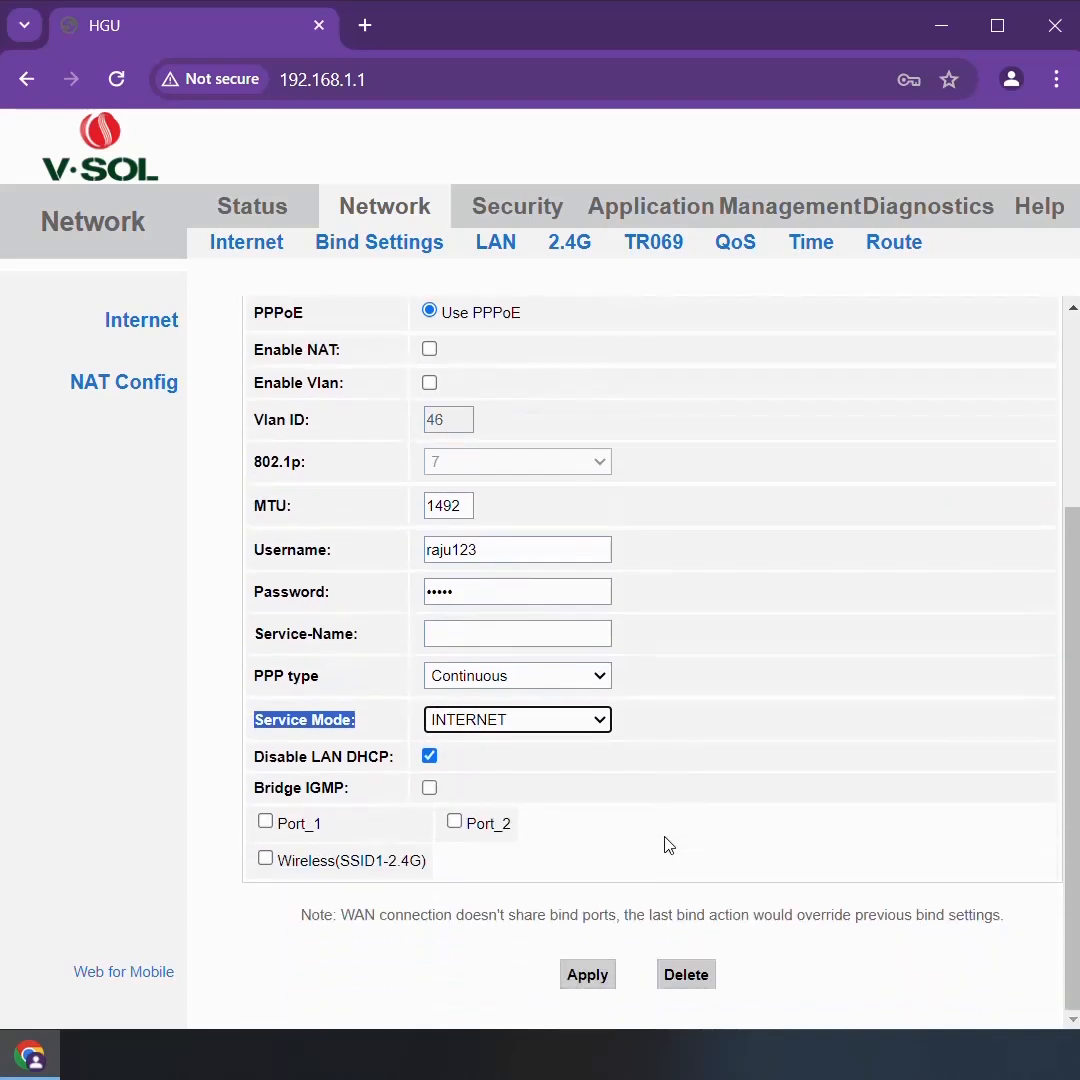
left_click(386, 729)
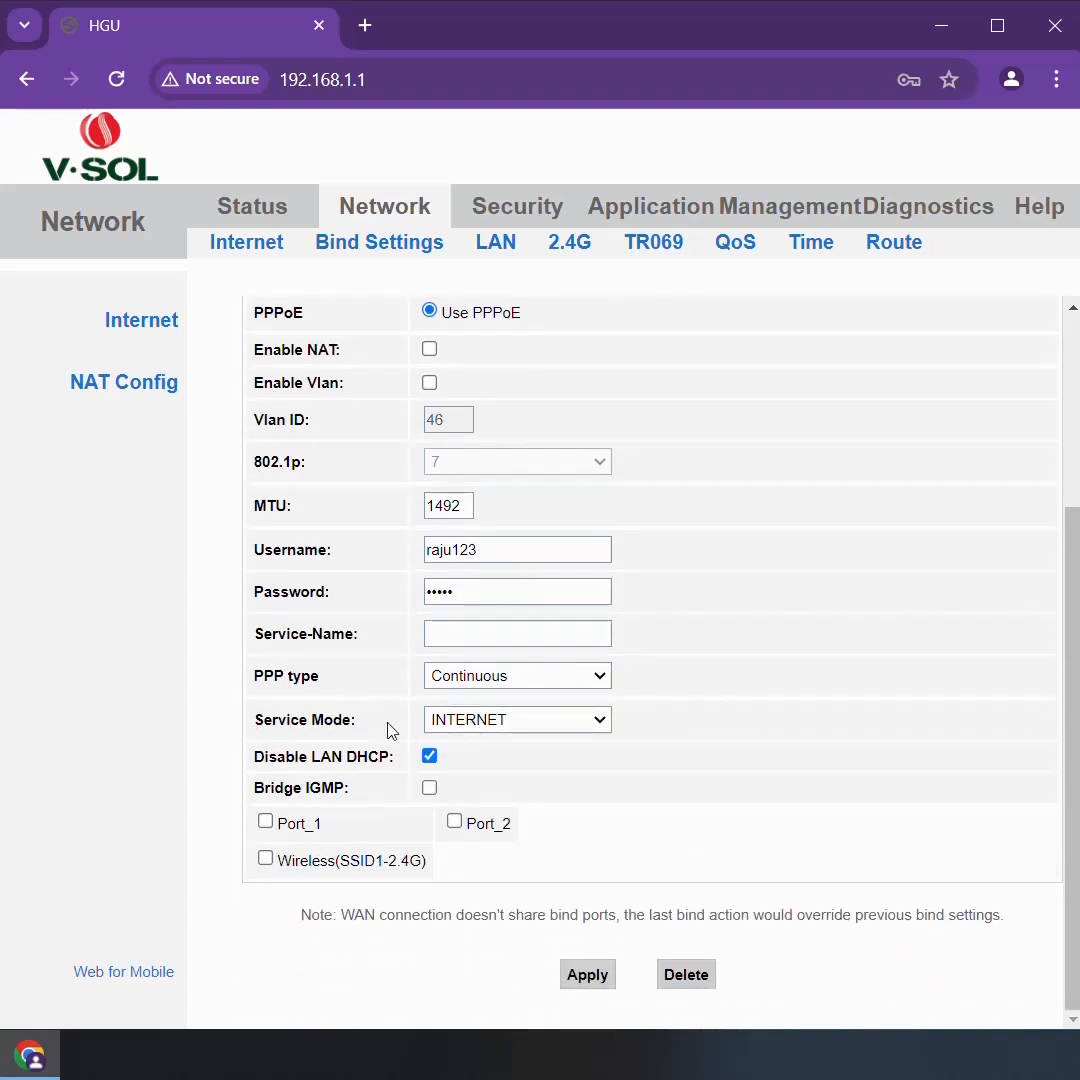
left_click(587, 975)
Review the saved WAN connection's name in the connection list and check its settings
scroll(706, 615, "up", 3)
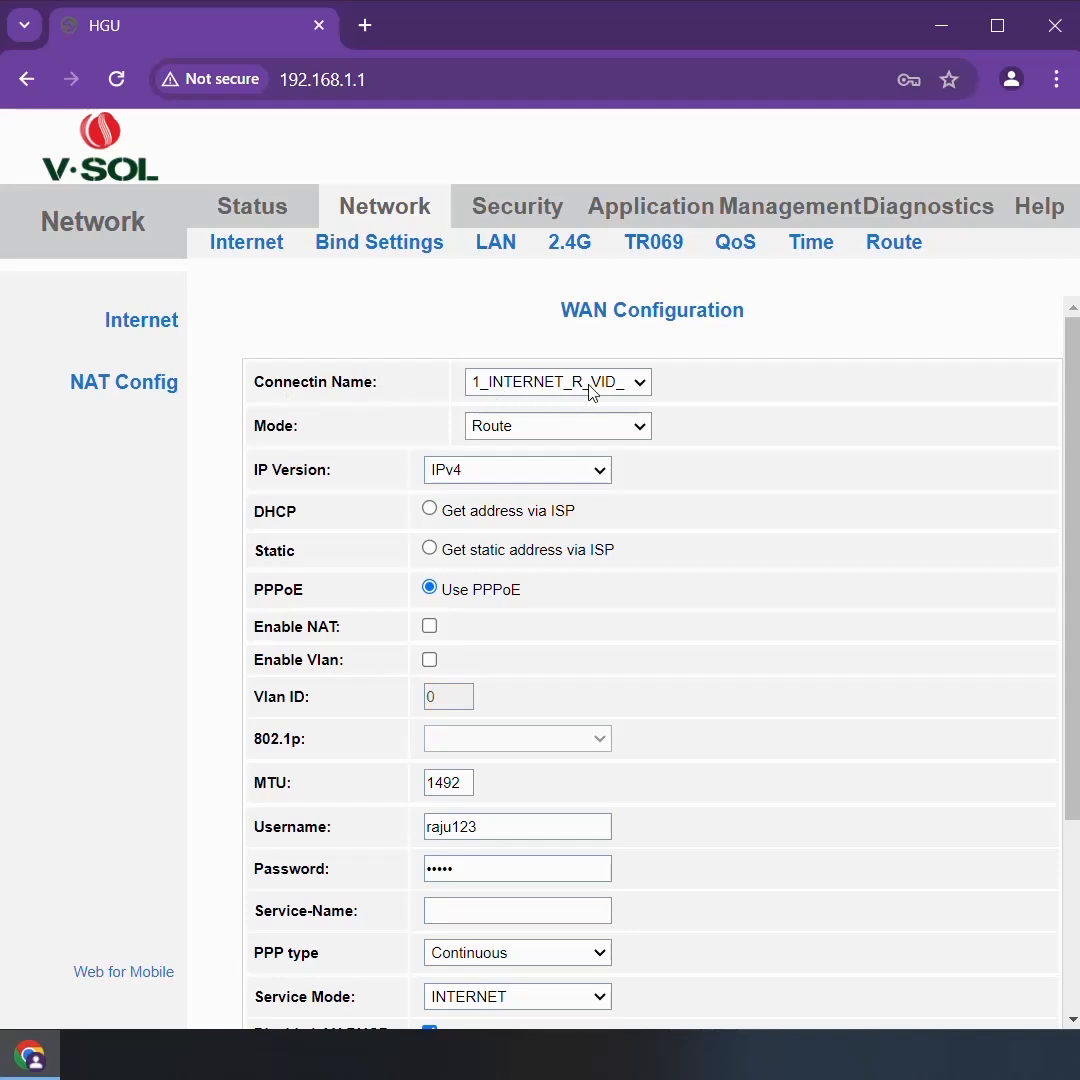
left_click(641, 386)
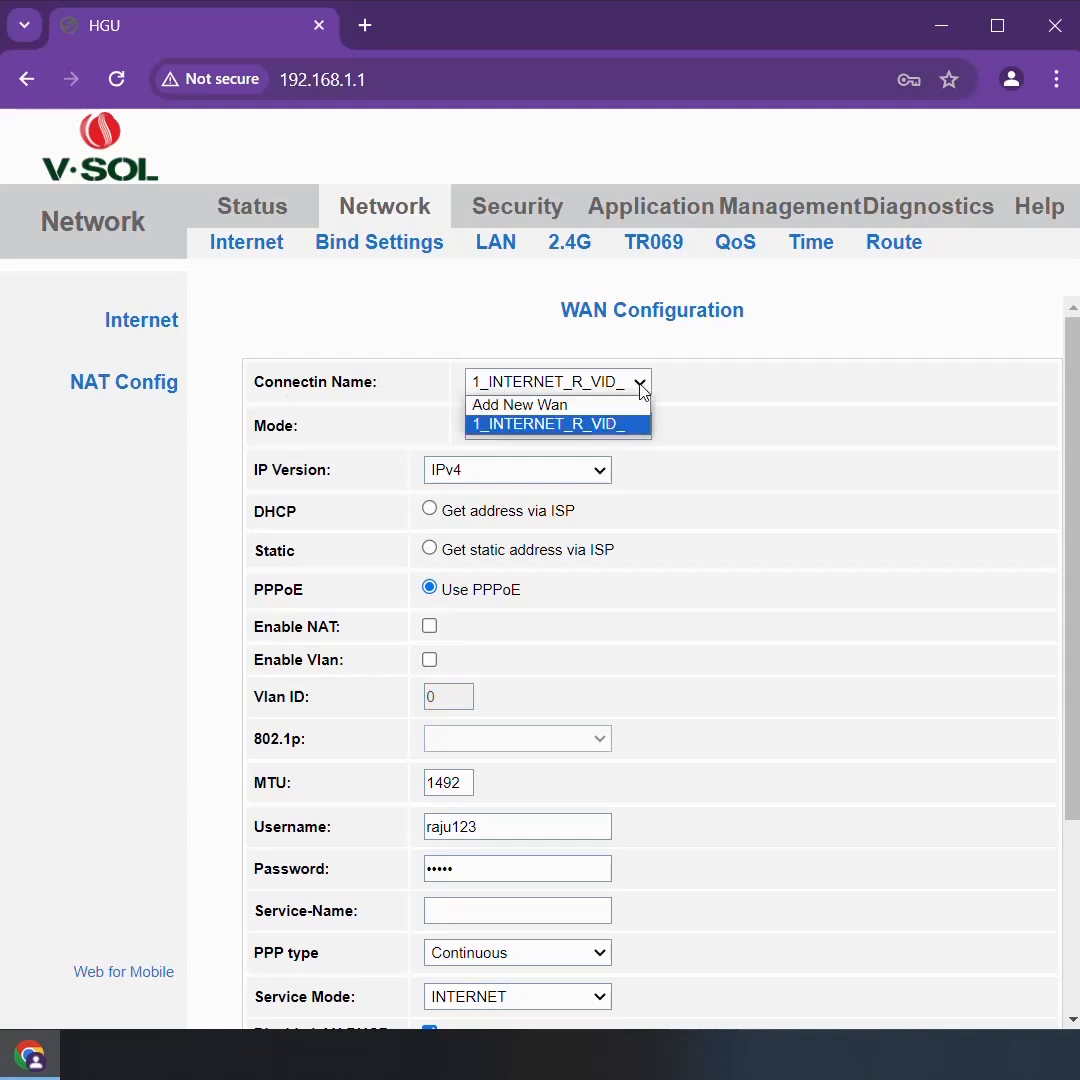
left_click(603, 431)
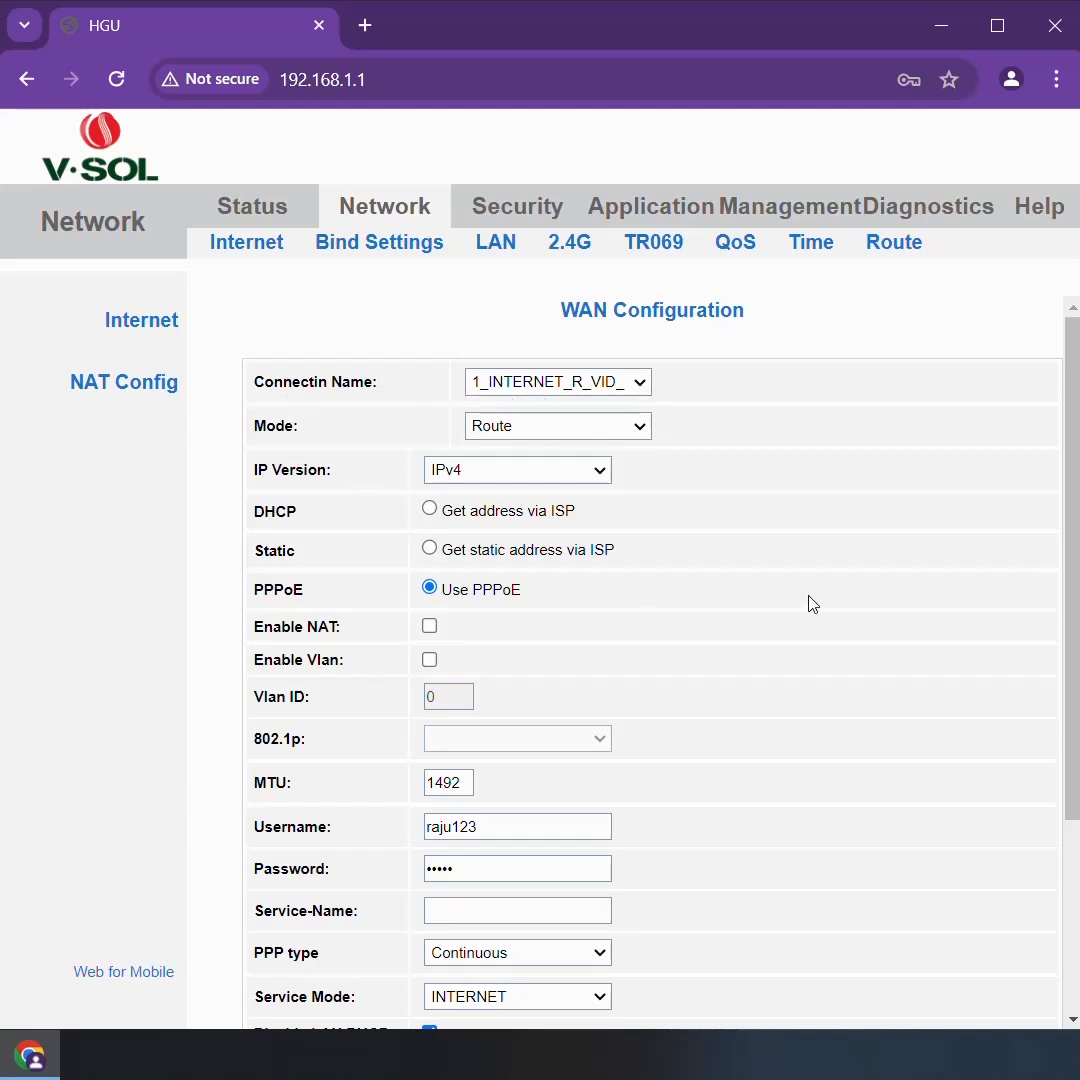
scroll(598, 620, "down", 3)
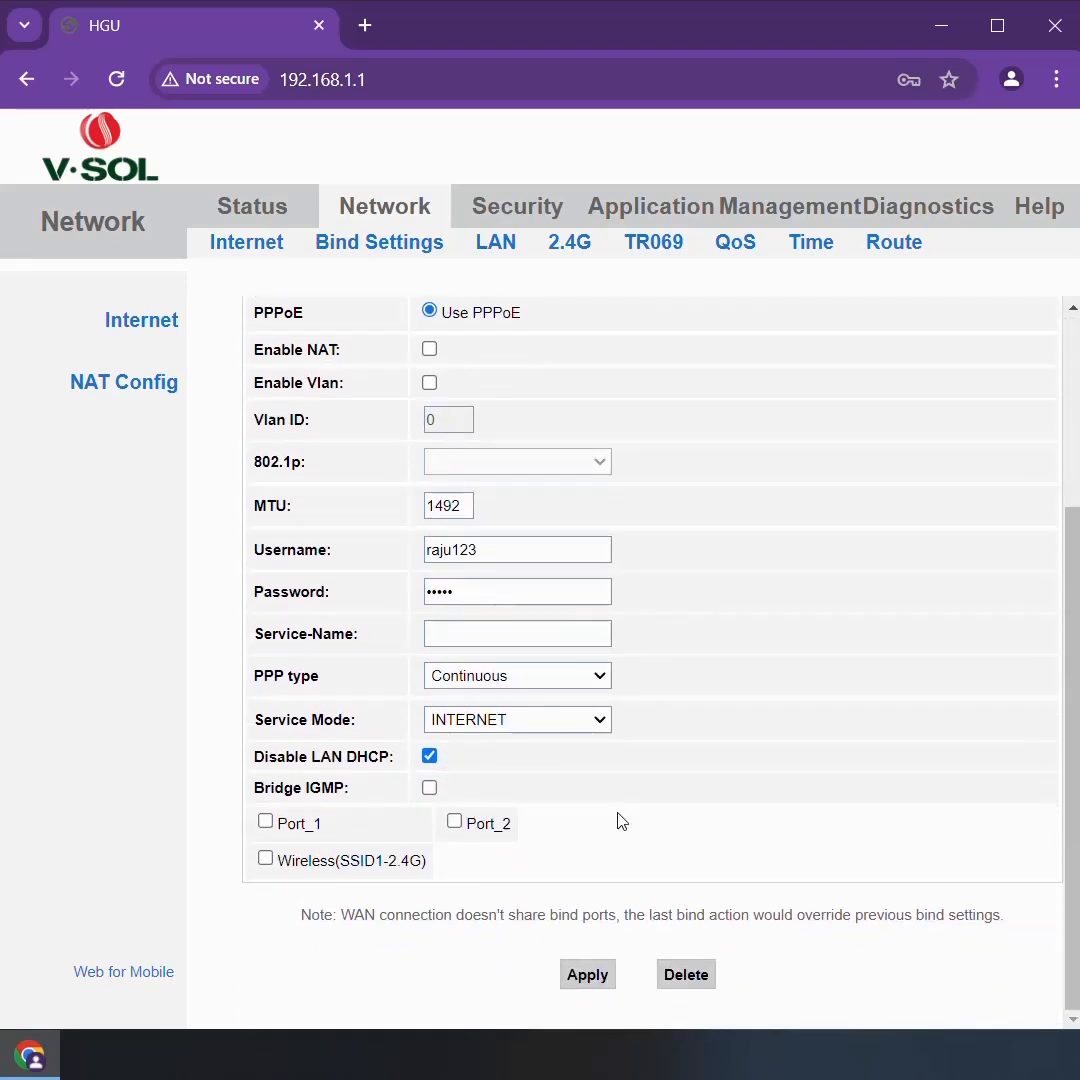
scroll(780, 810, "up", 3)
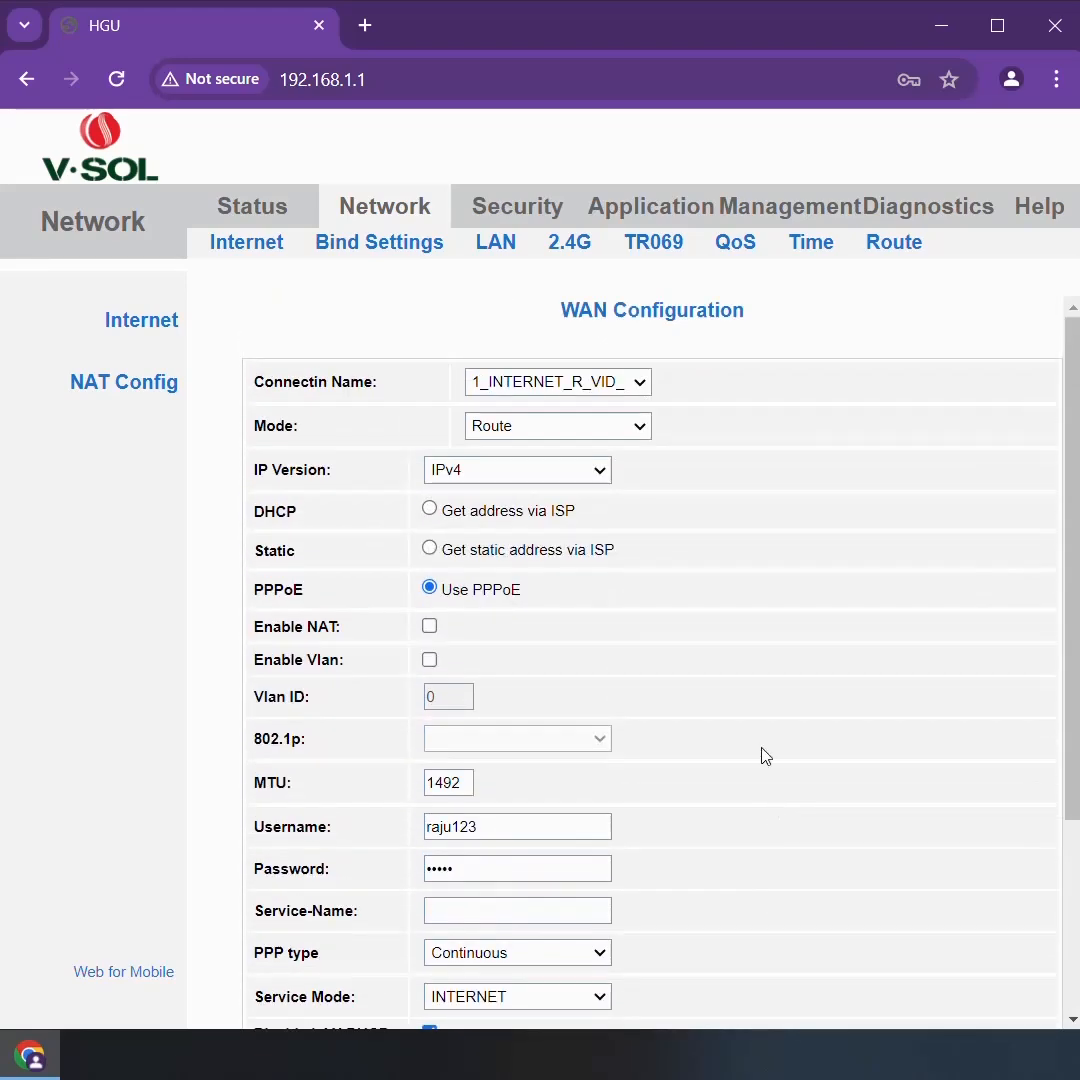
scroll(670, 758, "down", 3)
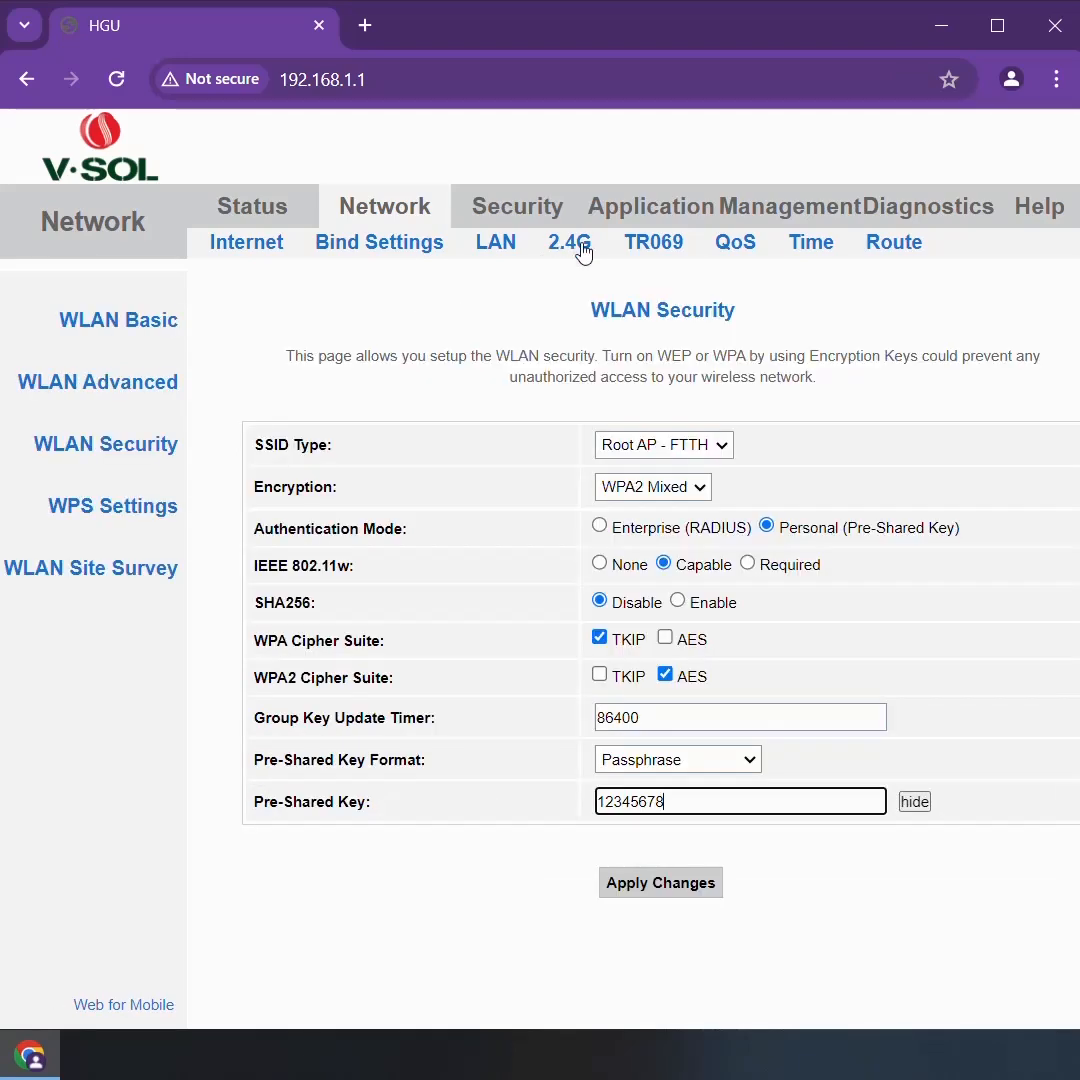
Set the 2.4G wireless network's SSID to the owner's first name followed by "wifi" and apply the changes
left_click(577, 245)
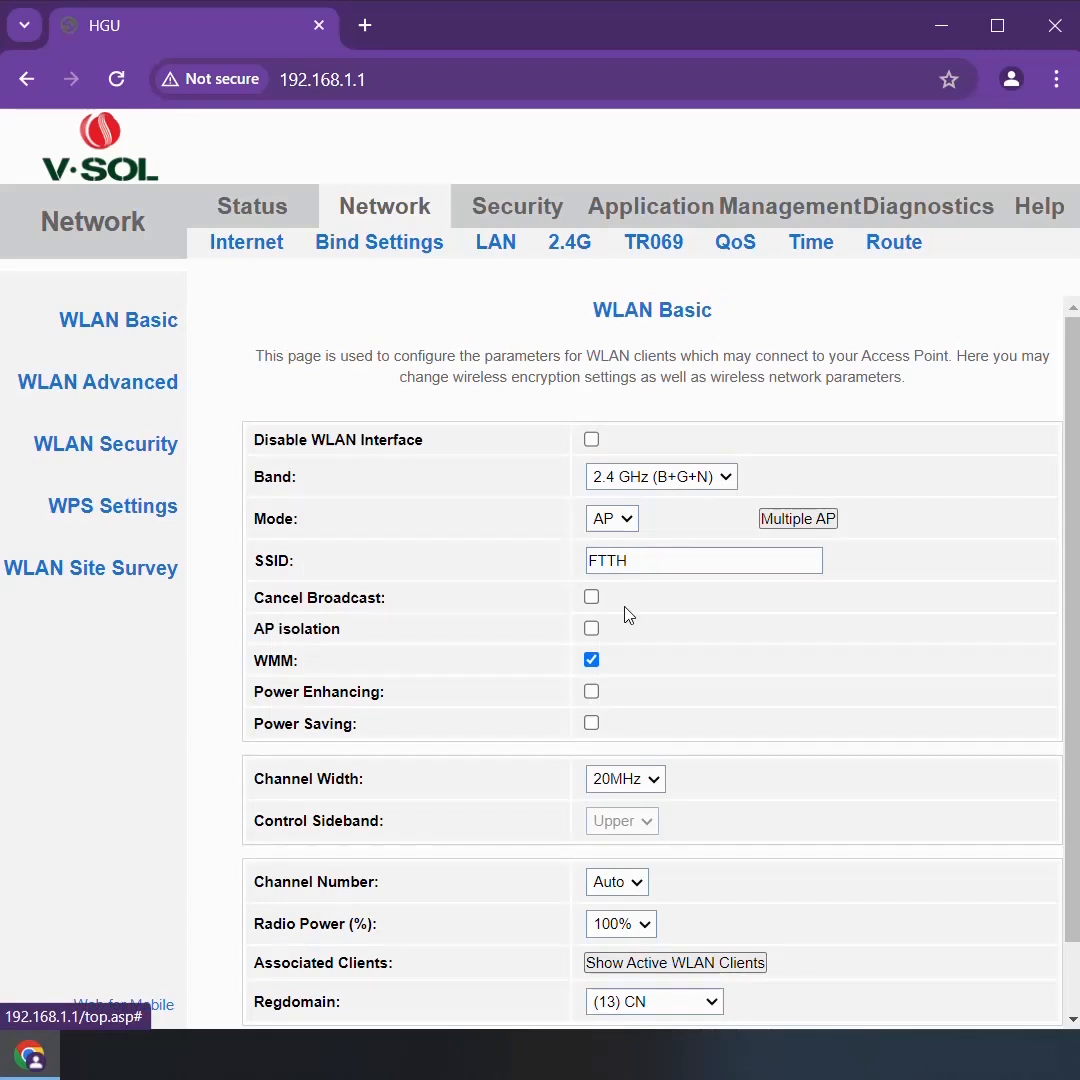
double_click(677, 557)
type("Raju wifi")
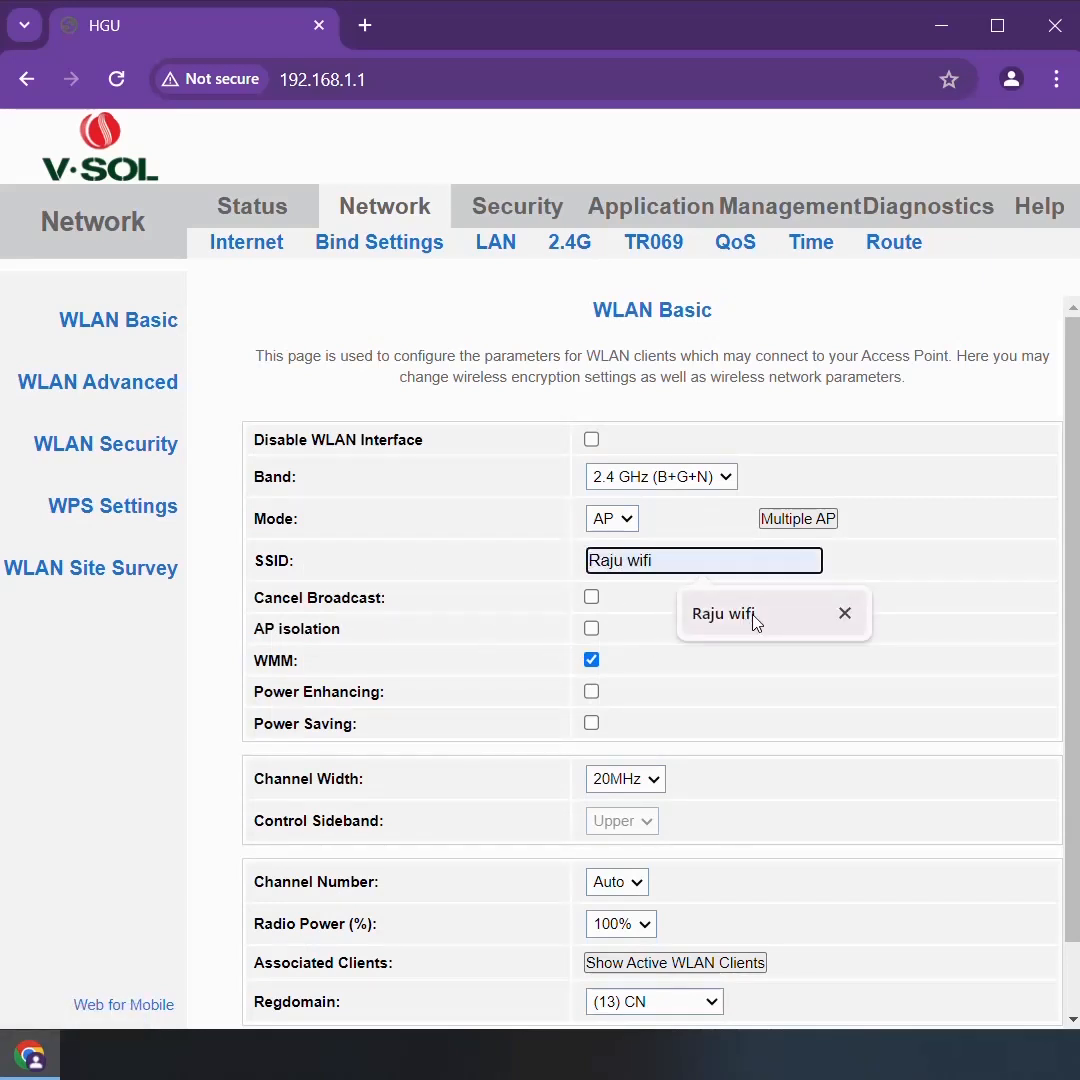
left_click(750, 617)
scroll(772, 695, "down", 1)
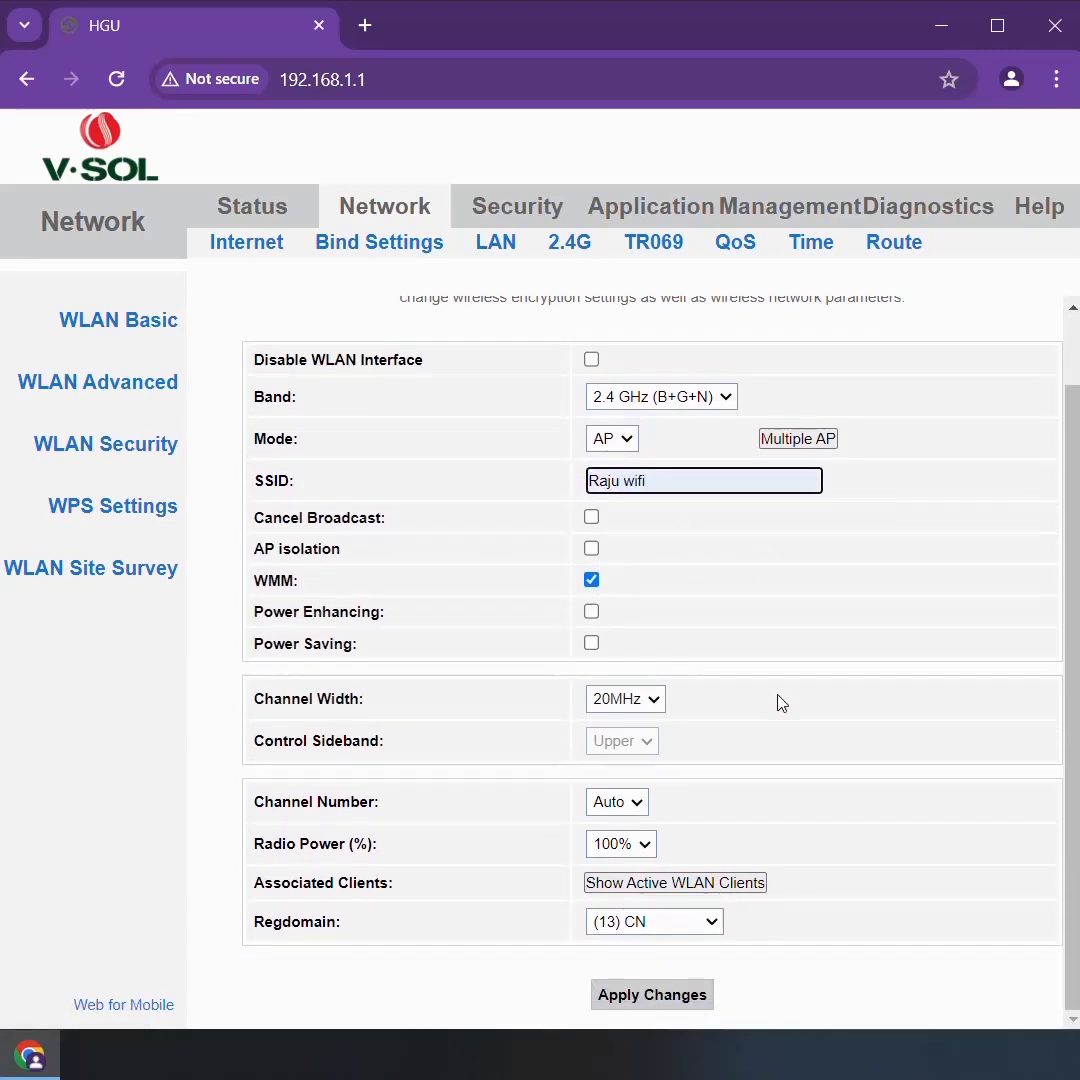
left_click(607, 996)
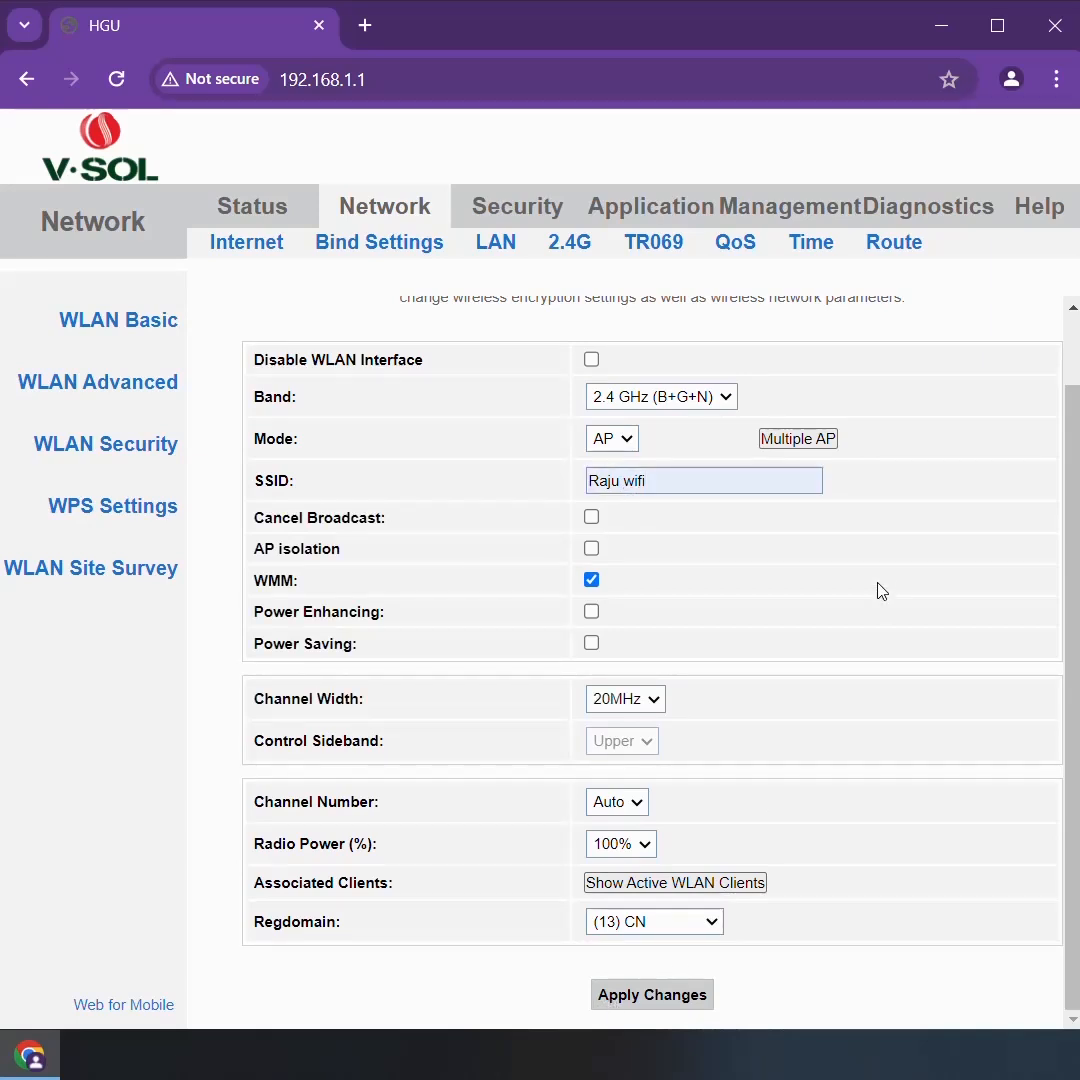
left_click(750, 604)
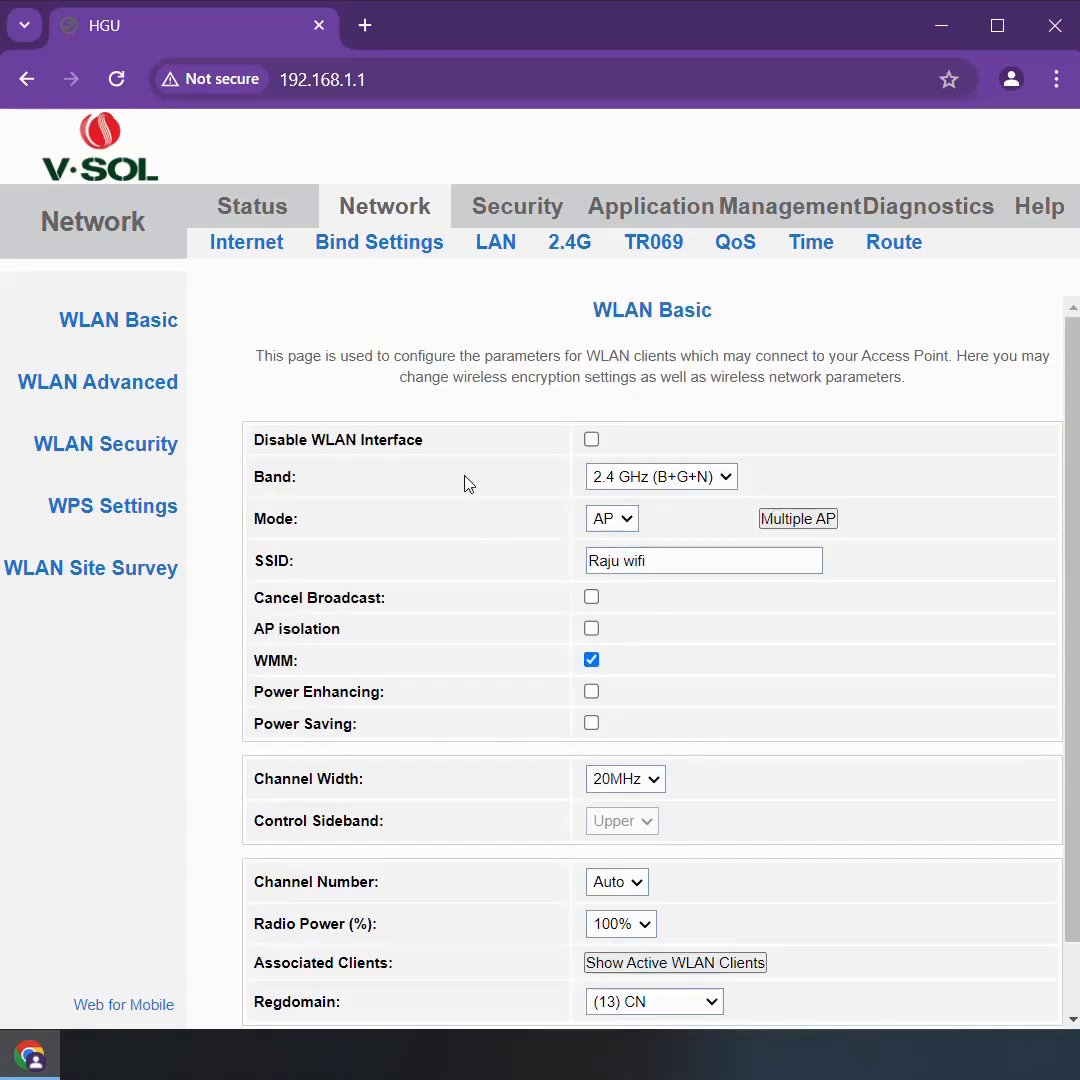
Reveal the Pre-Shared Key in the WLAN security settings, replace it with the new Wi-Fi password, and apply the changes
left_click(72, 446)
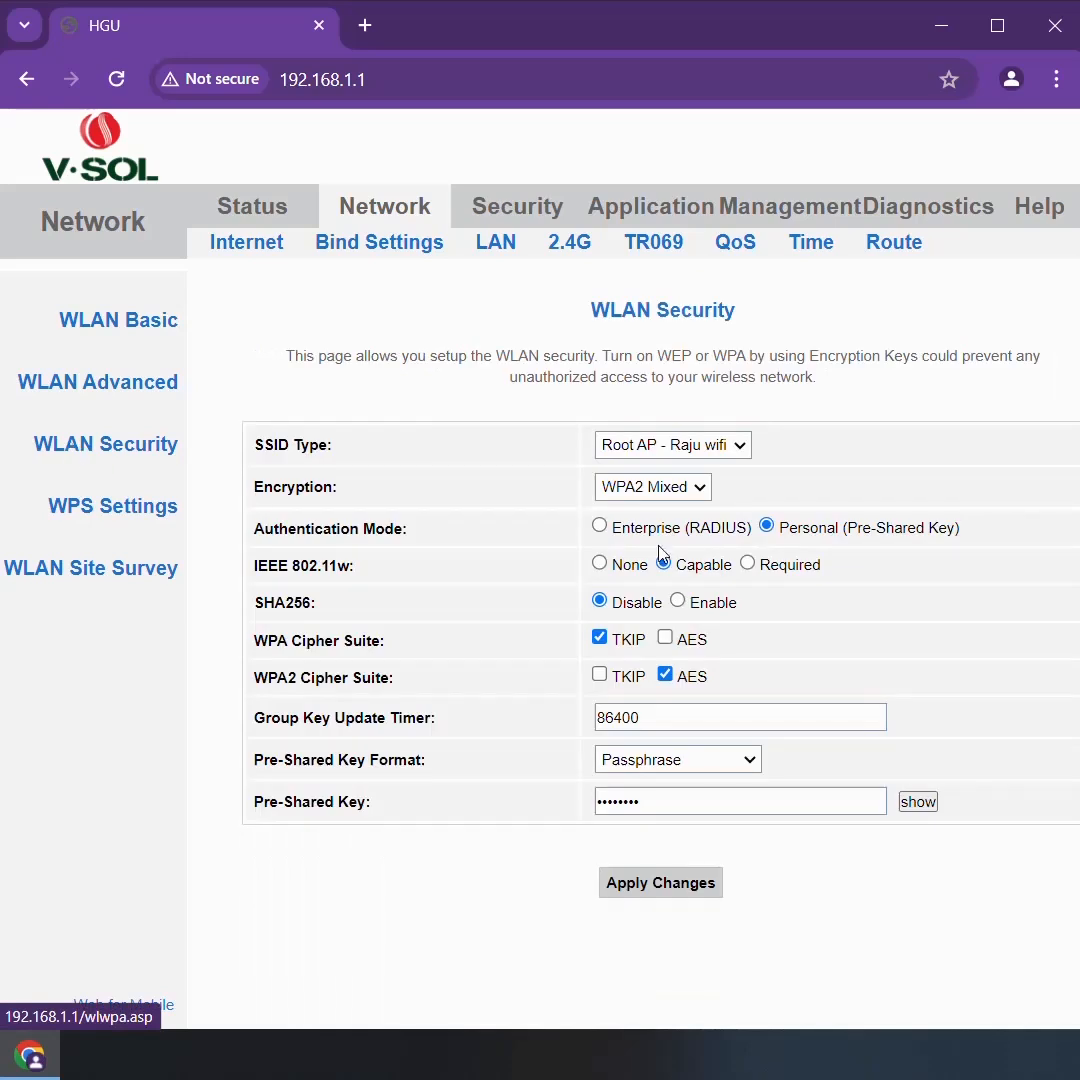
left_click(916, 802)
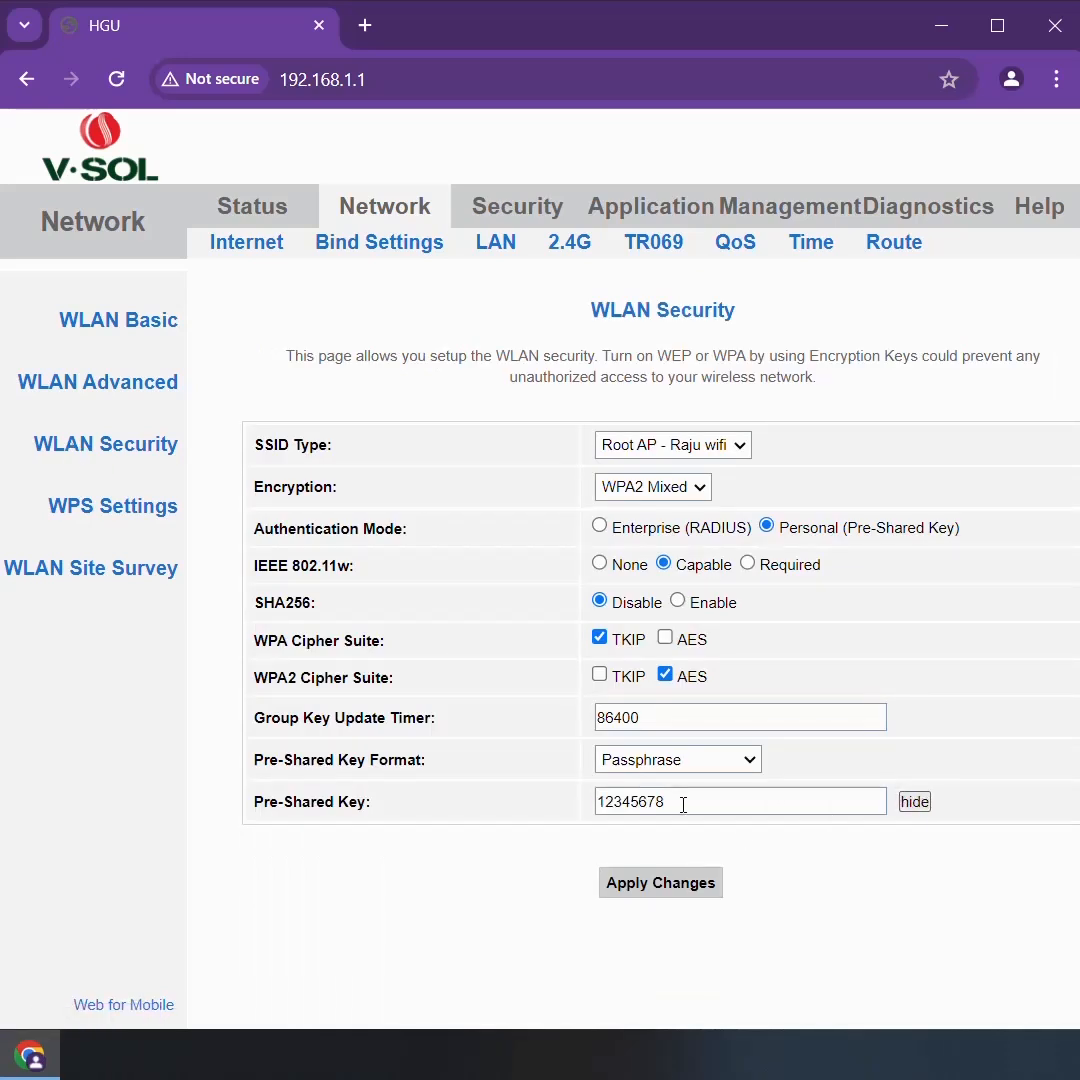
left_click_drag(682, 803, 540, 803)
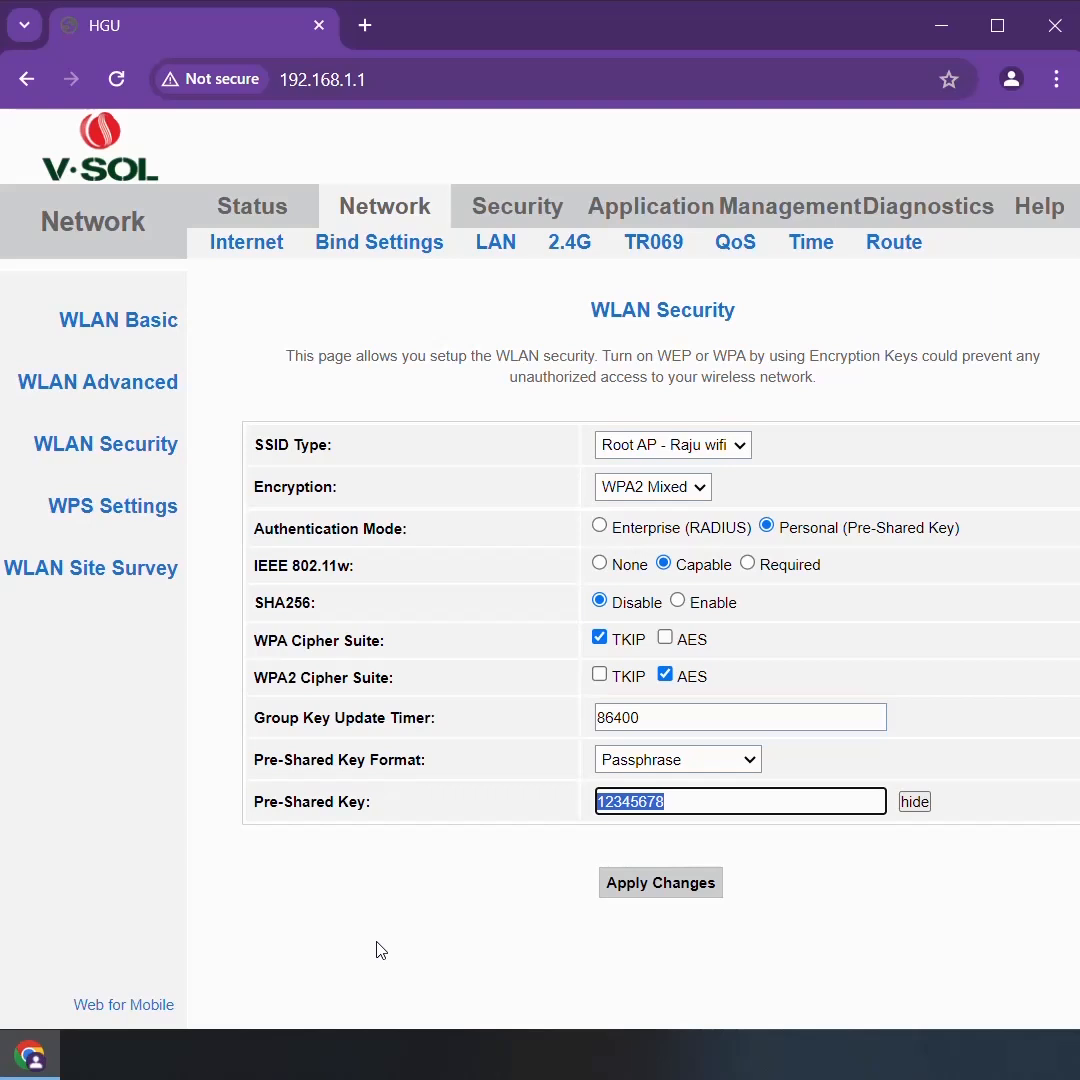
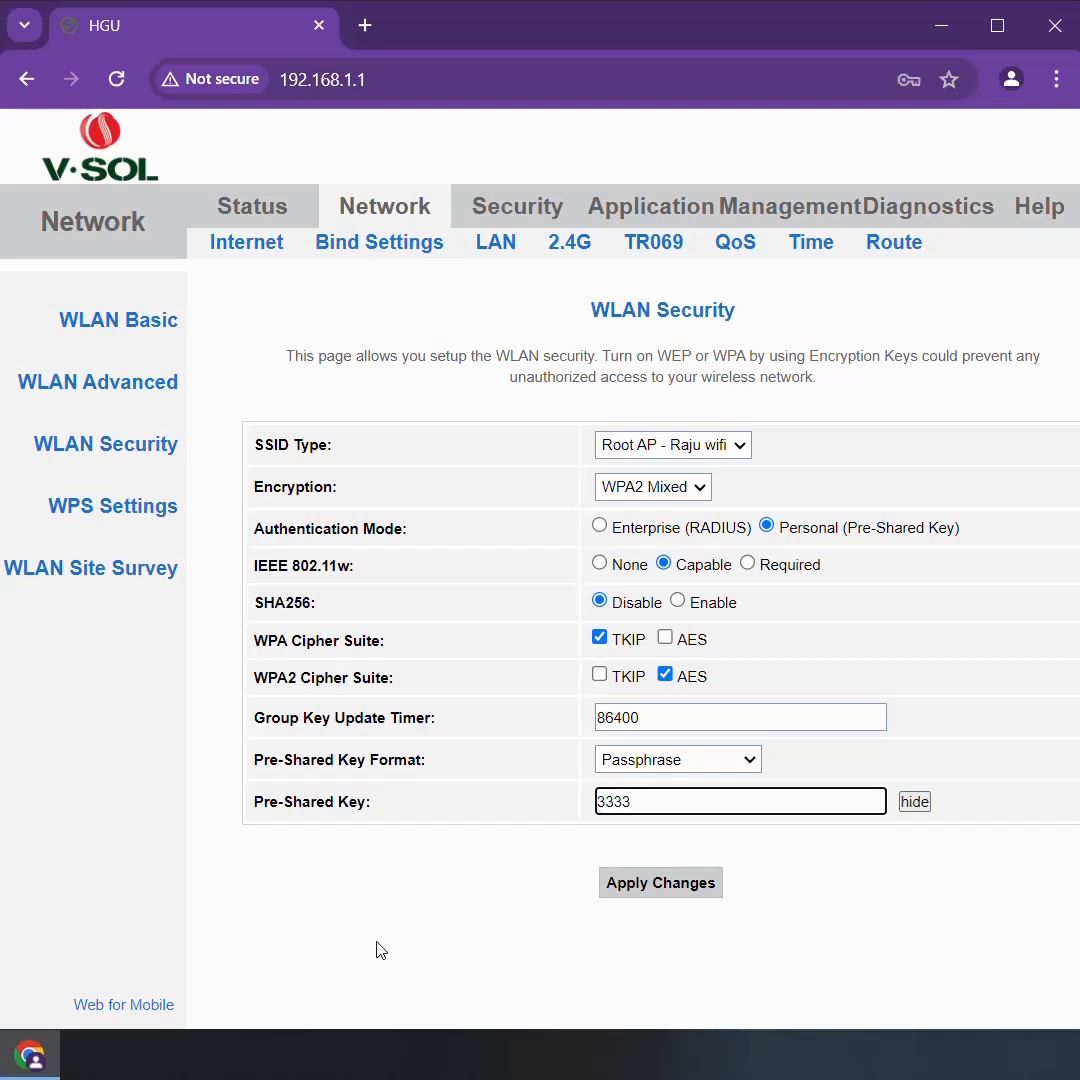
left_click(647, 893)
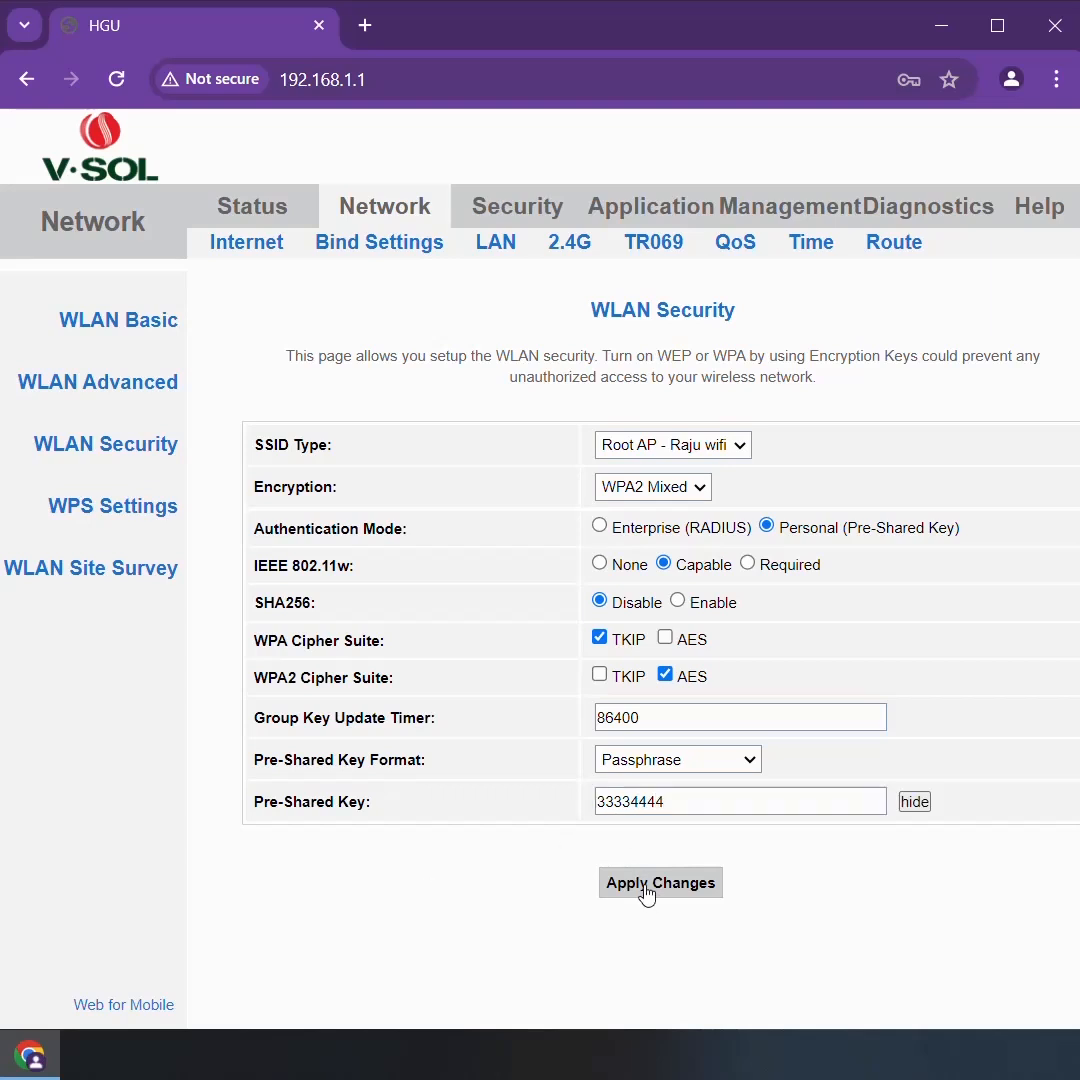